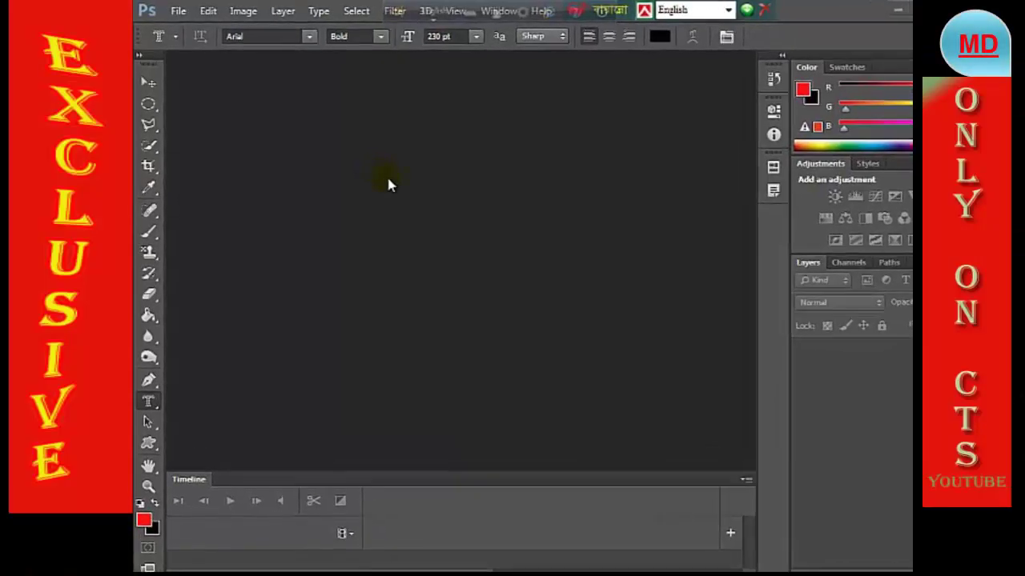
Open the sunglasses, light-blue-shirt portrait from the PS tuts mine folder instead of asdf1.
left_click(174, 10)
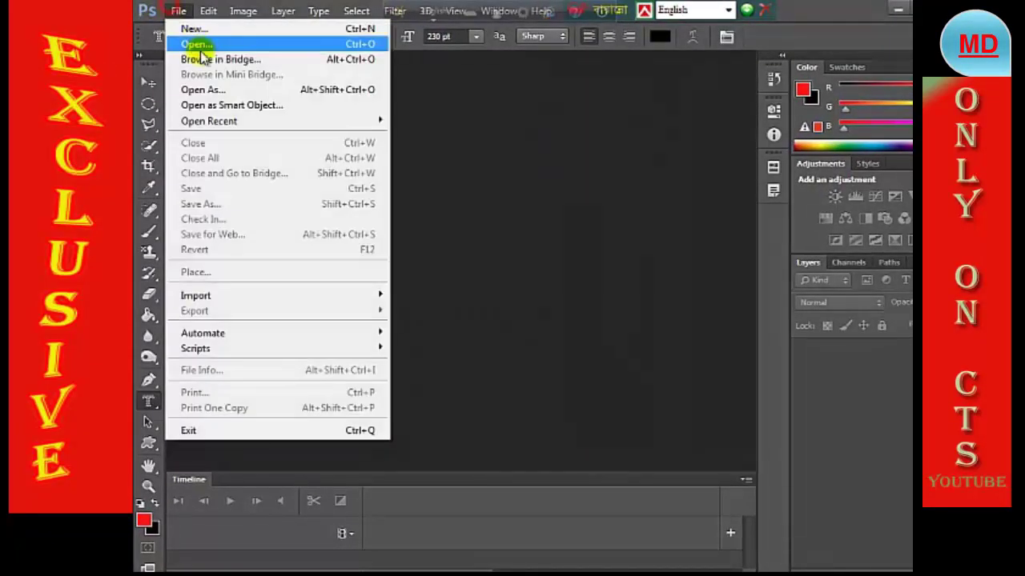
left_click(196, 43)
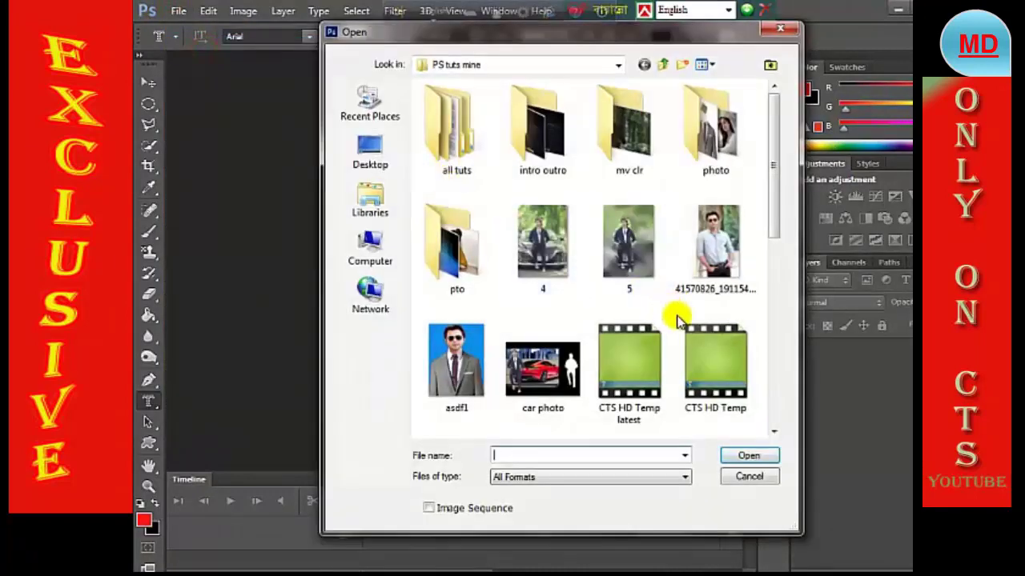
left_click(480, 360)
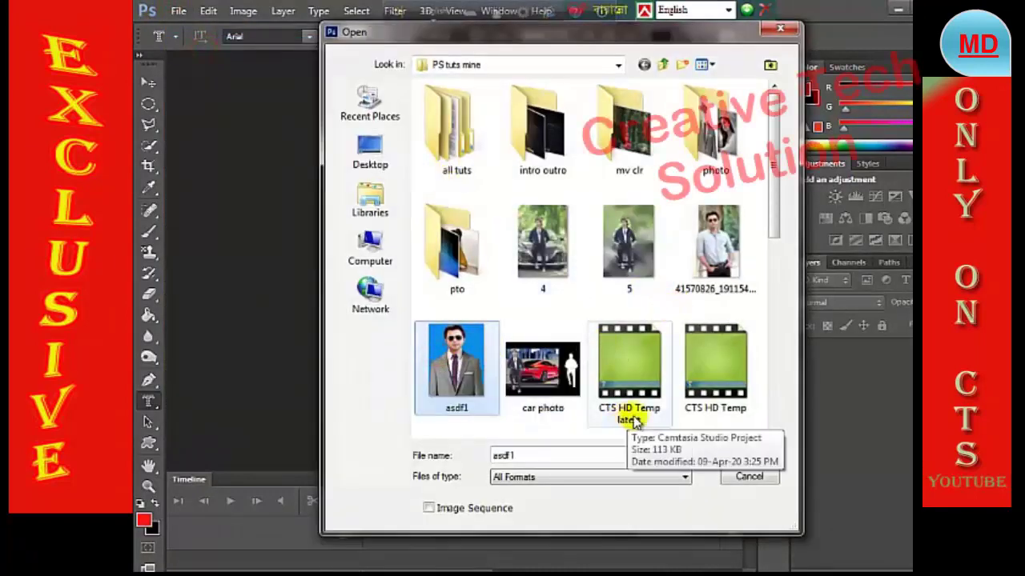
left_click(728, 454)
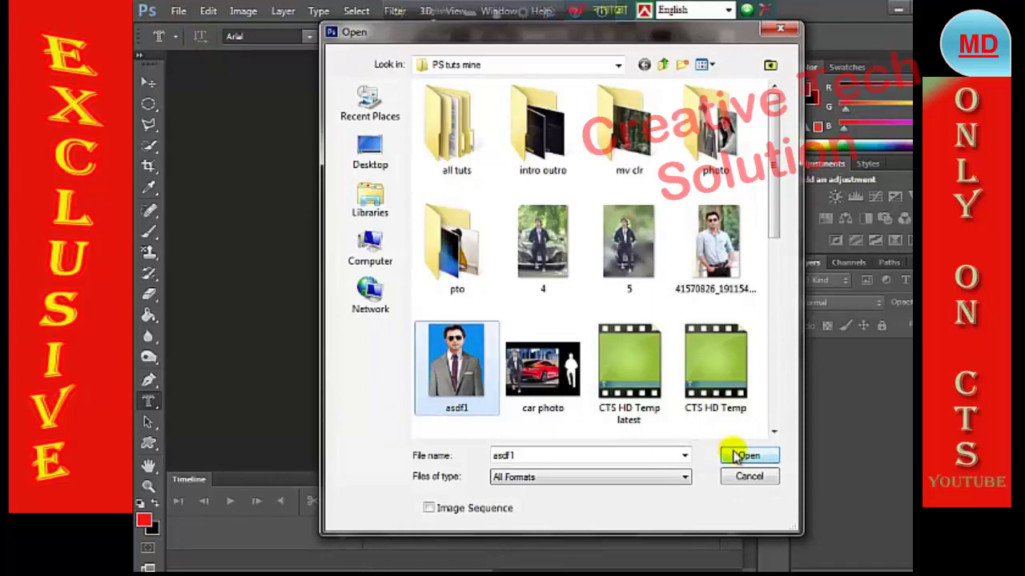
left_click(715, 257)
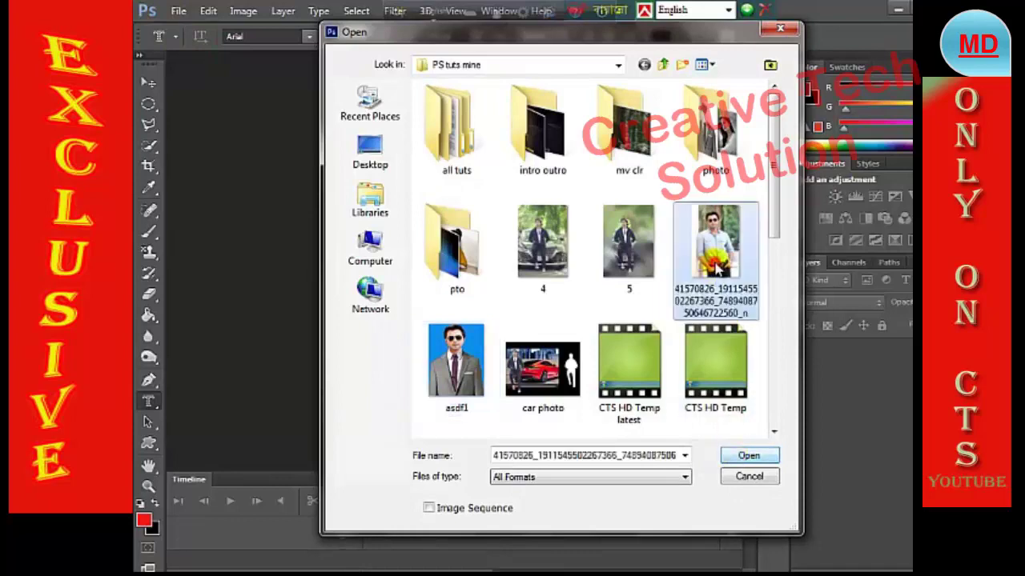
left_click(738, 456)
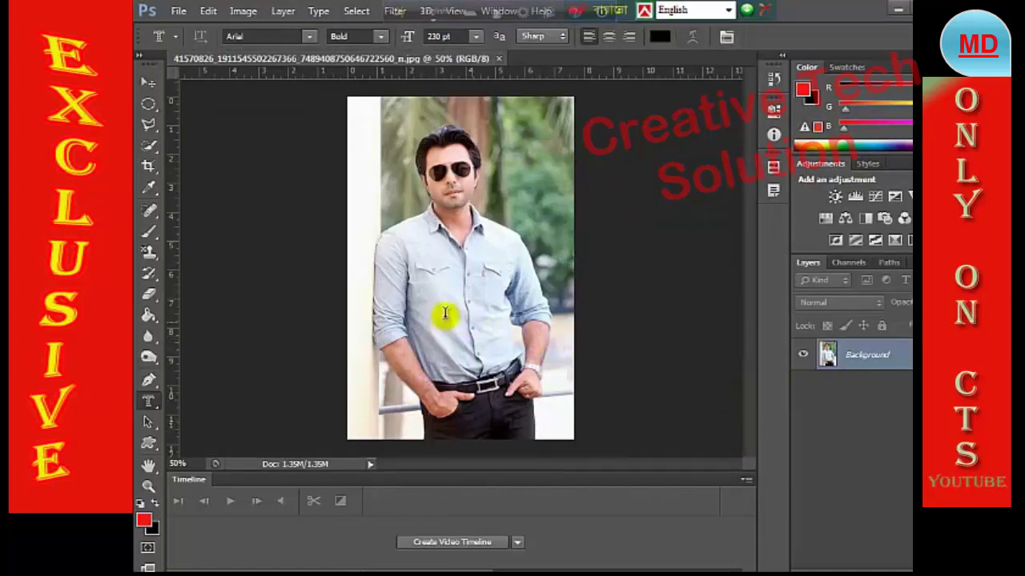
Crop the portrait to an upper-body frame, trimming the top and cutting below the belt.
left_click(148, 168)
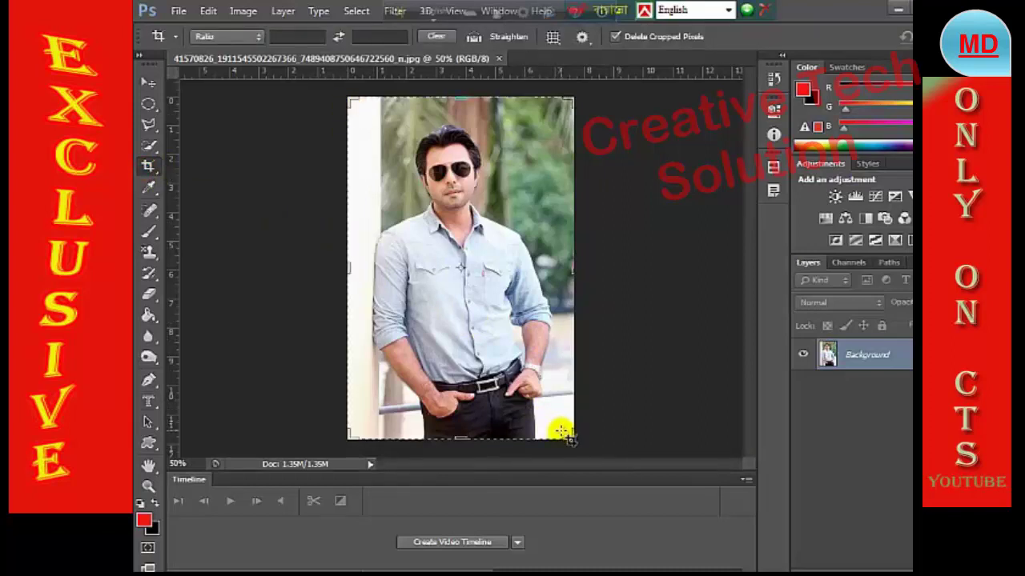
left_click_drag(564, 436, 561, 416)
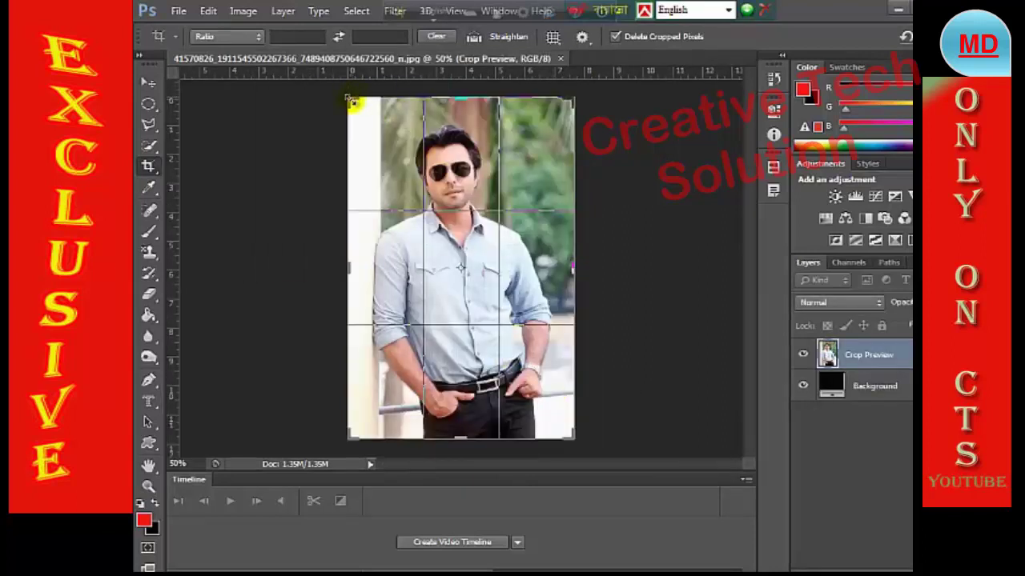
left_click_drag(352, 101, 354, 110)
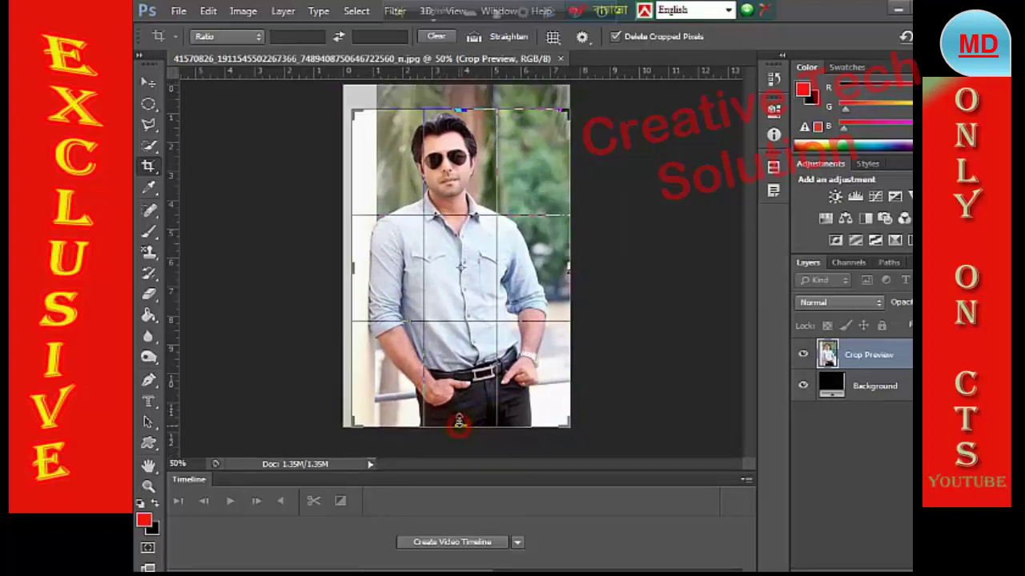
left_click_drag(458, 428, 457, 401)
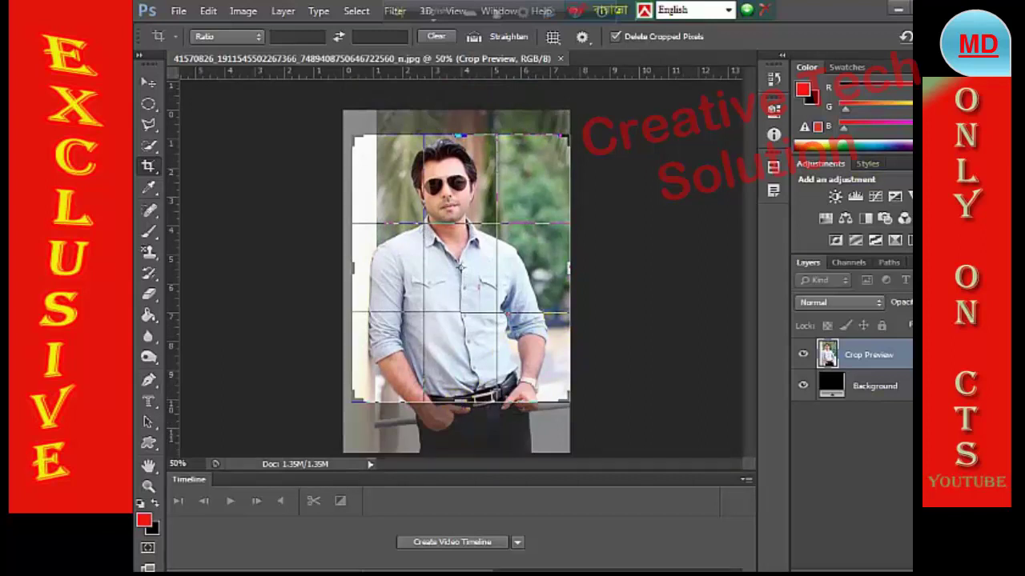
key("Return")
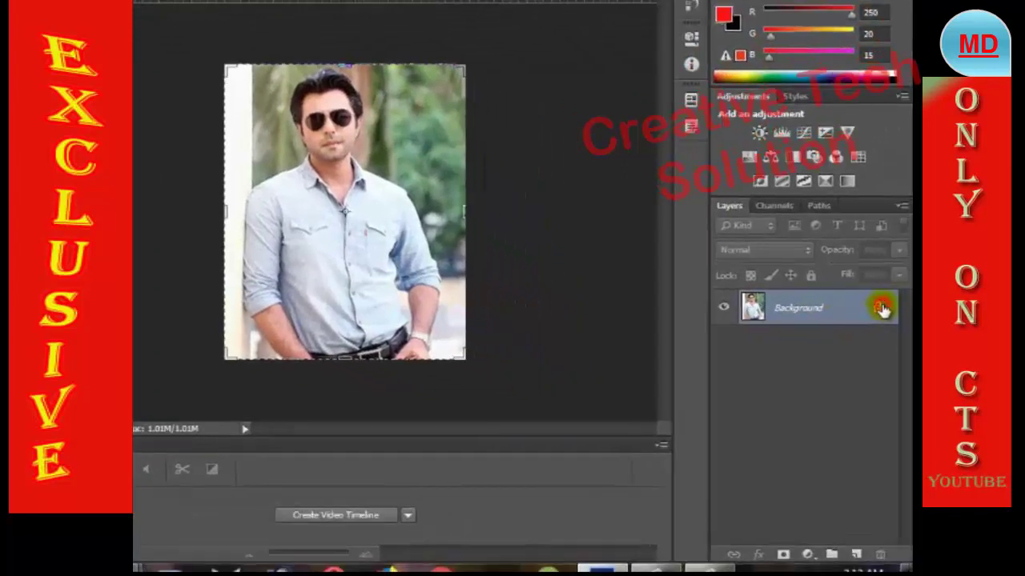
Convert the Background into an editable Layer 0, briefly opening and dismissing its context menus.
double_click(880, 310)
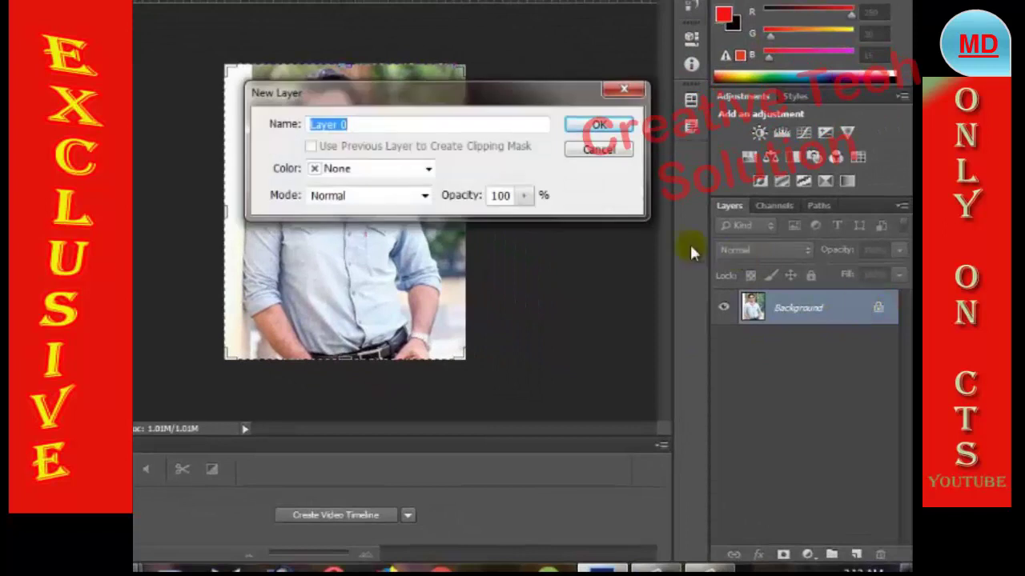
left_click(602, 126)
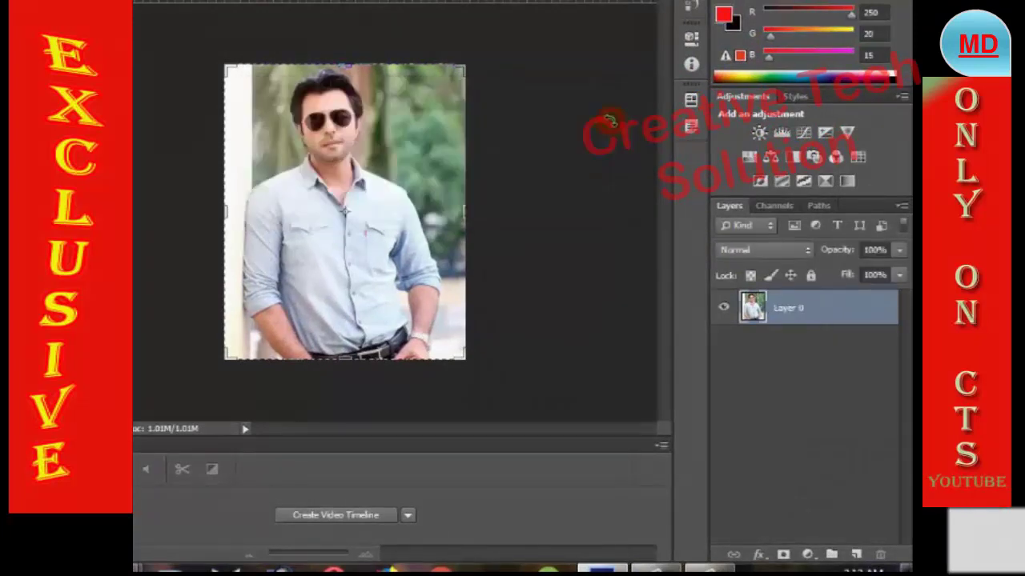
right_click(810, 313)
left_click(827, 309)
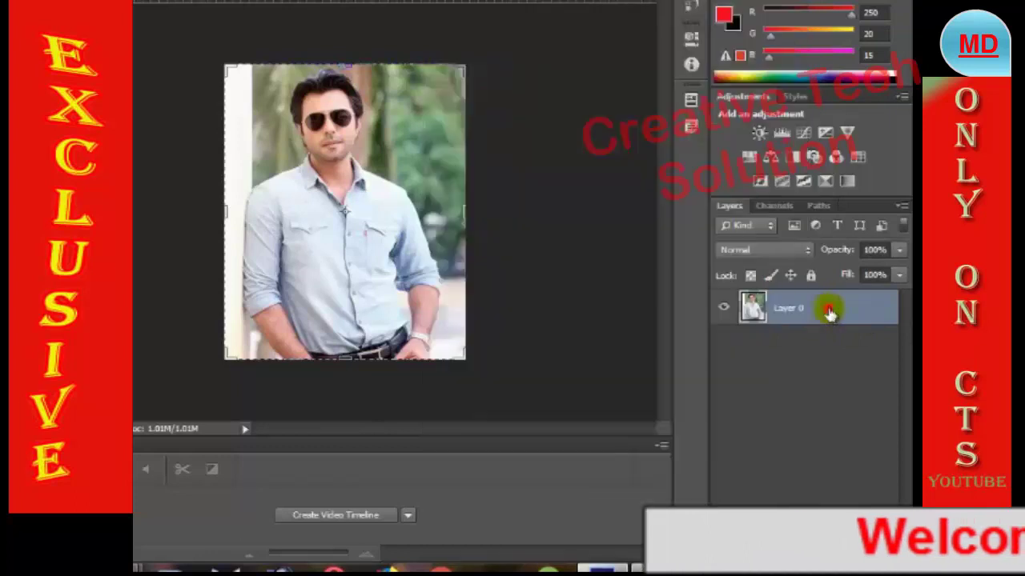
right_click(756, 308)
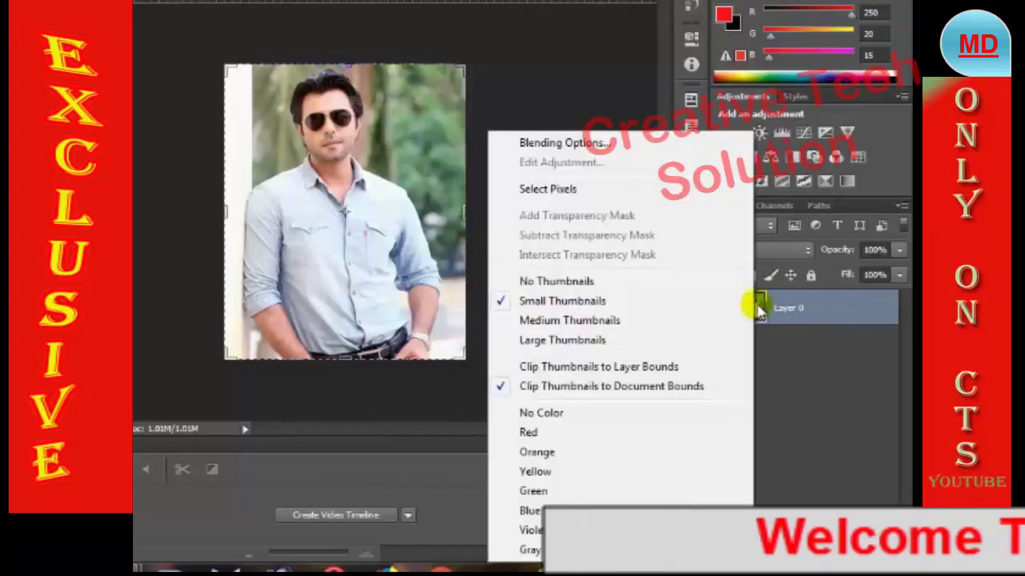
left_click(772, 312)
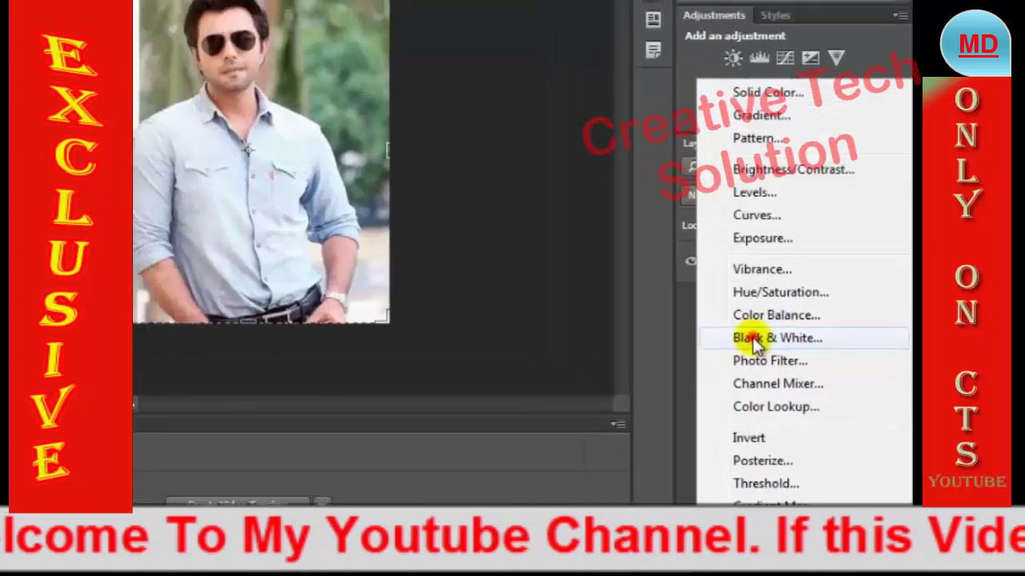
Add a Black & White adjustment layer and raise its Reds slider toward 88.
left_click(752, 337)
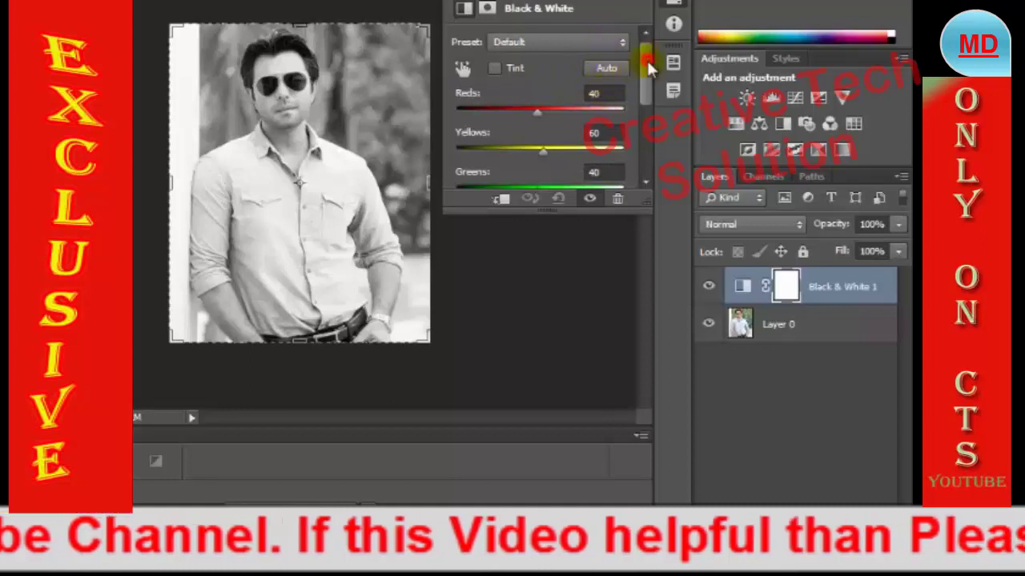
left_click_drag(646, 57, 646, 76)
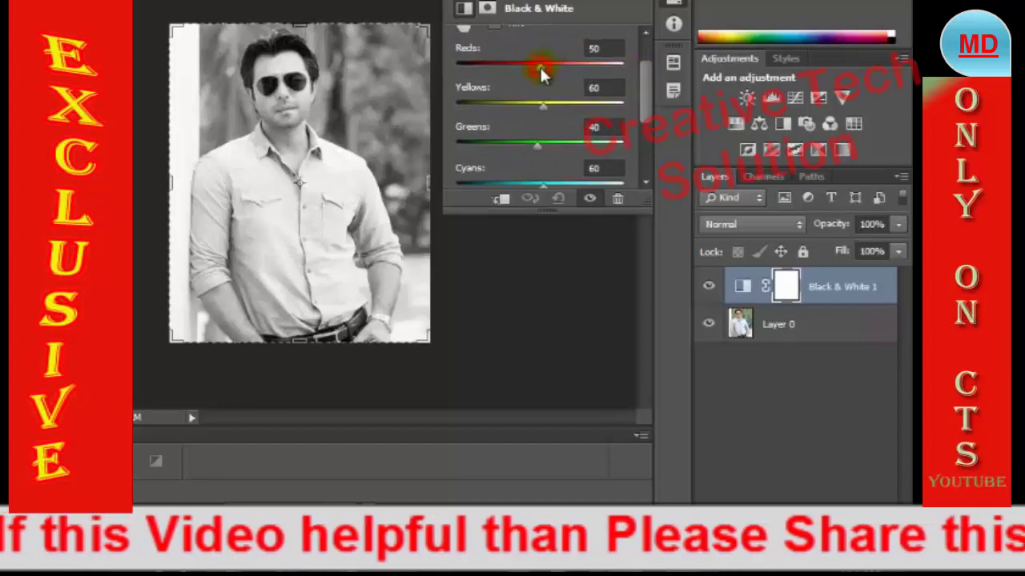
mouse_move(540, 69)
left_mouse_down()
mouse_move(519, 69)
mouse_move(561, 64)
mouse_move(488, 69)
mouse_move(549, 70)
mouse_move(602, 107)
mouse_move(655, 120)
mouse_move(563, 120)
mouse_move(588, 147)
left_mouse_up()
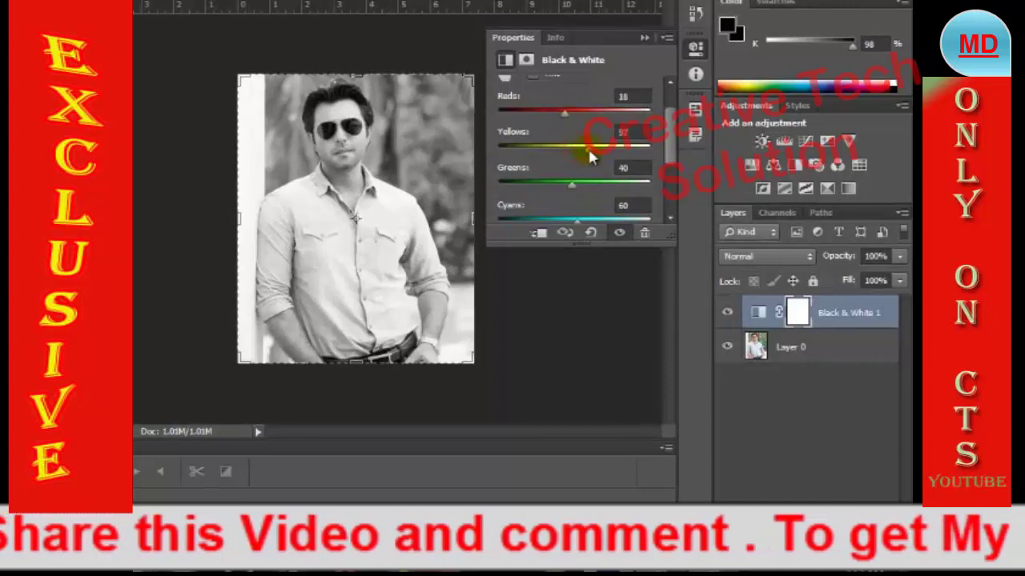
Tune the Black & White Greens, Cyans, Blues and Magentas sliders, then collapse the panel.
left_click_drag(575, 187, 583, 185)
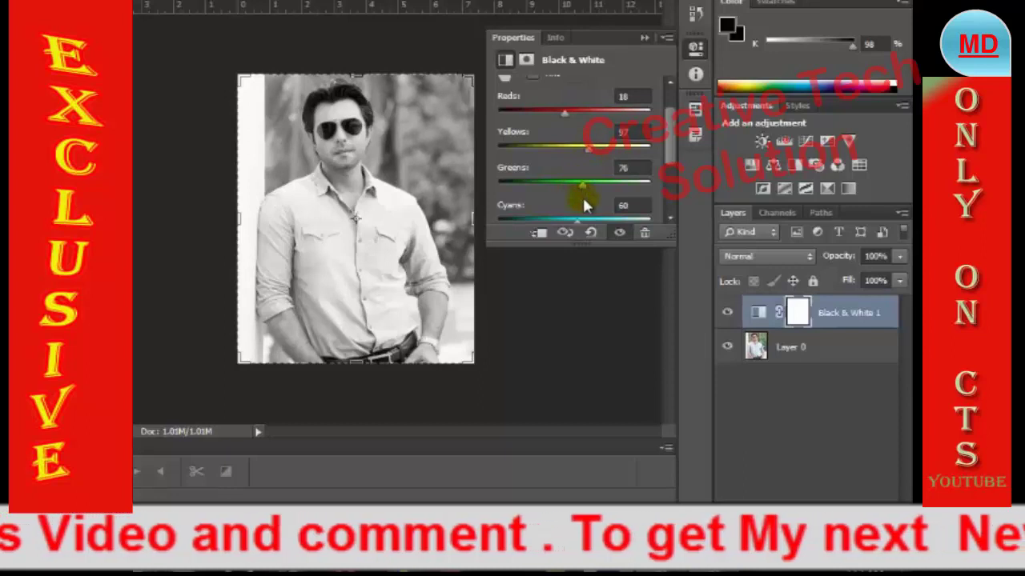
left_click_drag(671, 152, 674, 194)
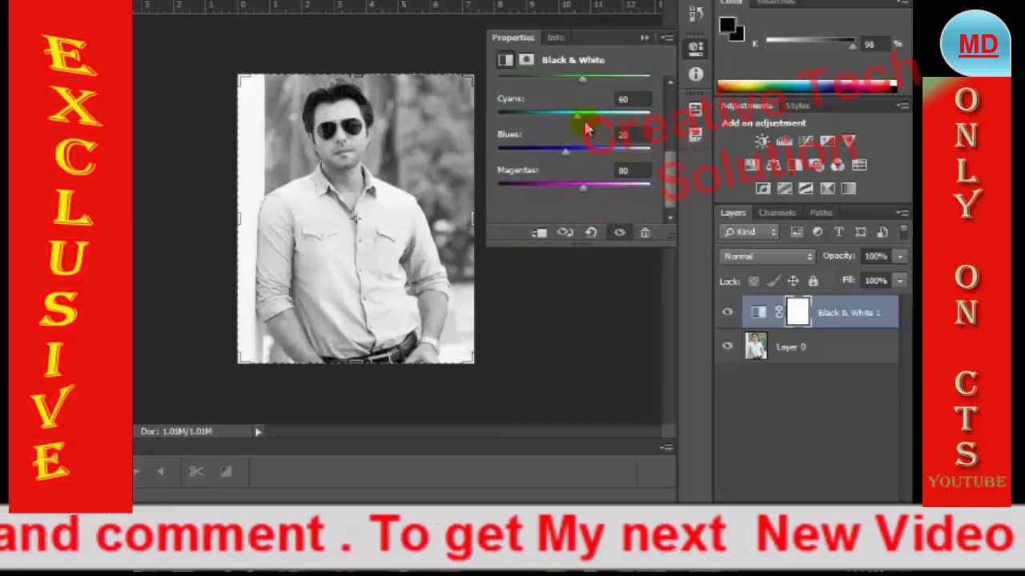
left_click_drag(573, 125, 575, 151)
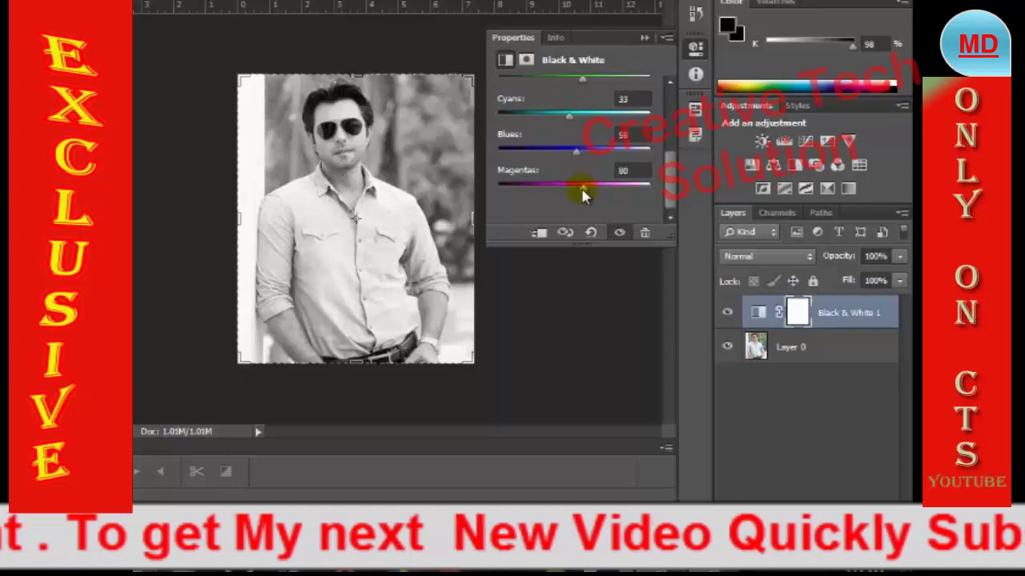
left_click_drag(582, 192, 589, 193)
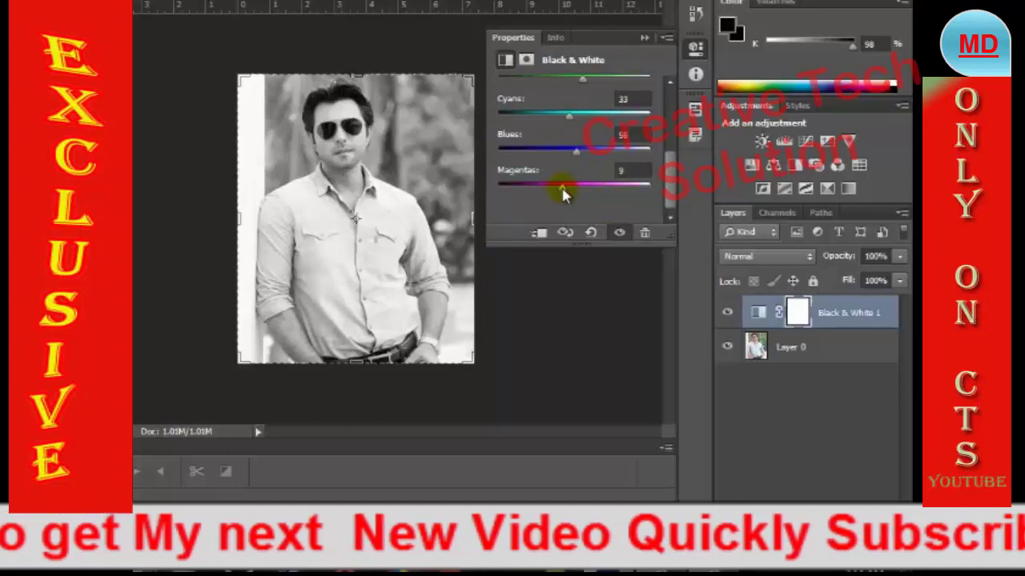
left_click(650, 38)
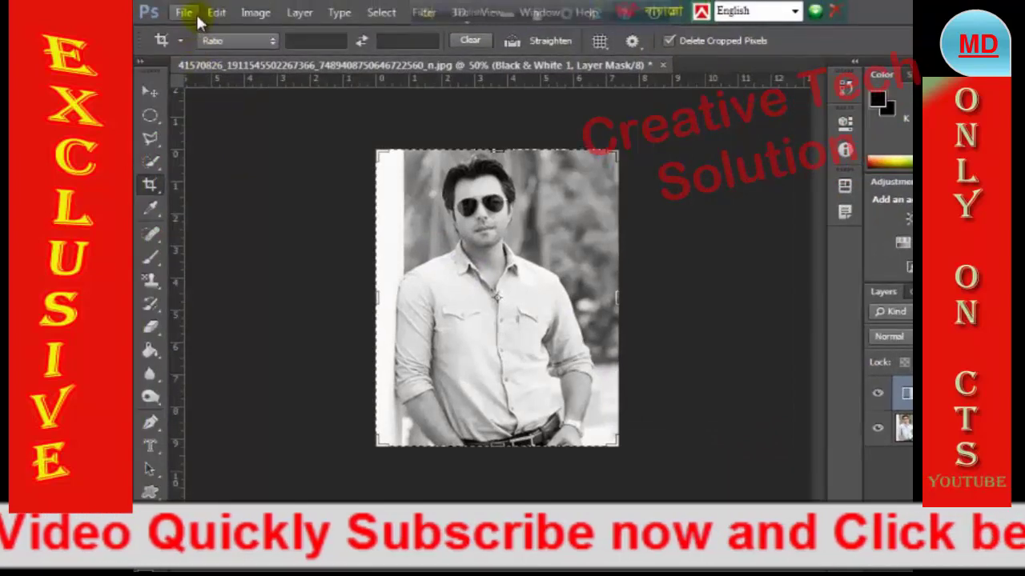
Save a copy named 'black and white pto' in JPEG format.
left_click(186, 13)
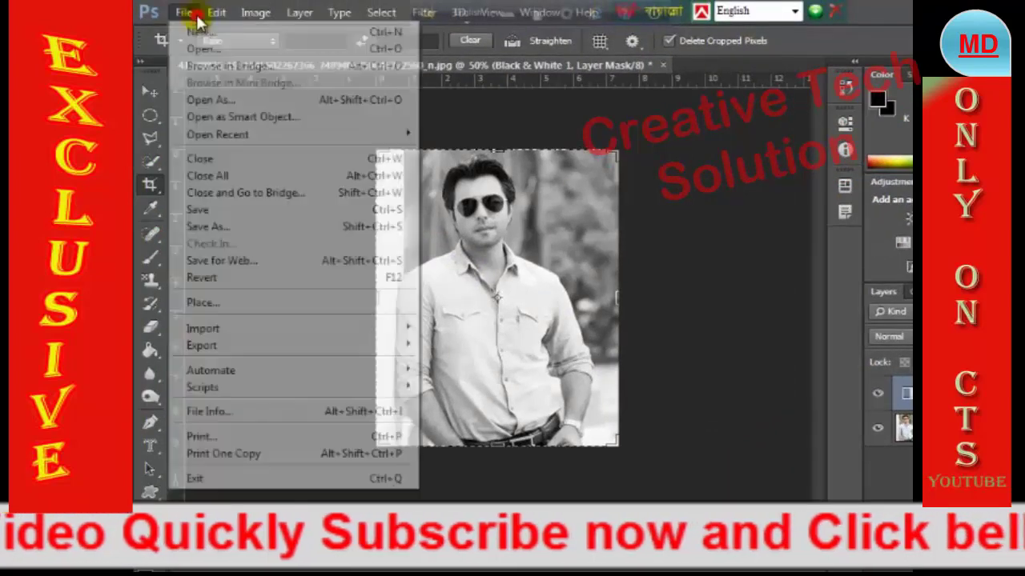
left_click(250, 211)
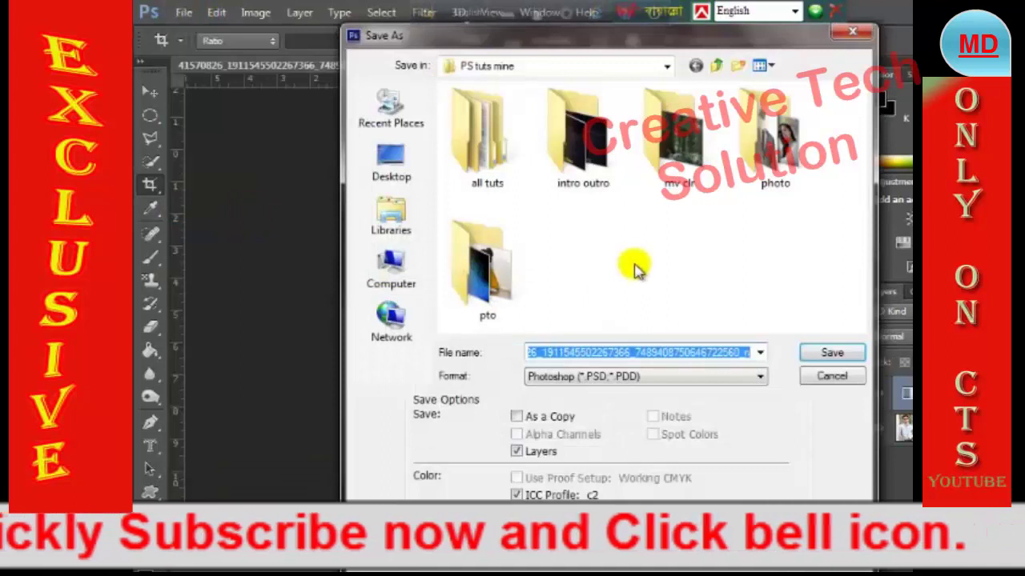
type("blac")
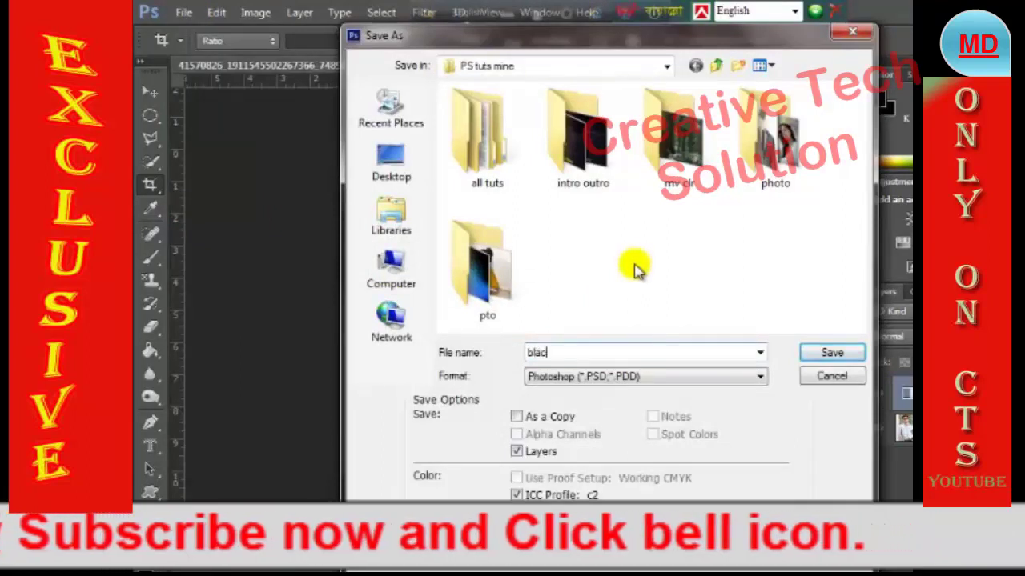
type("k and wh")
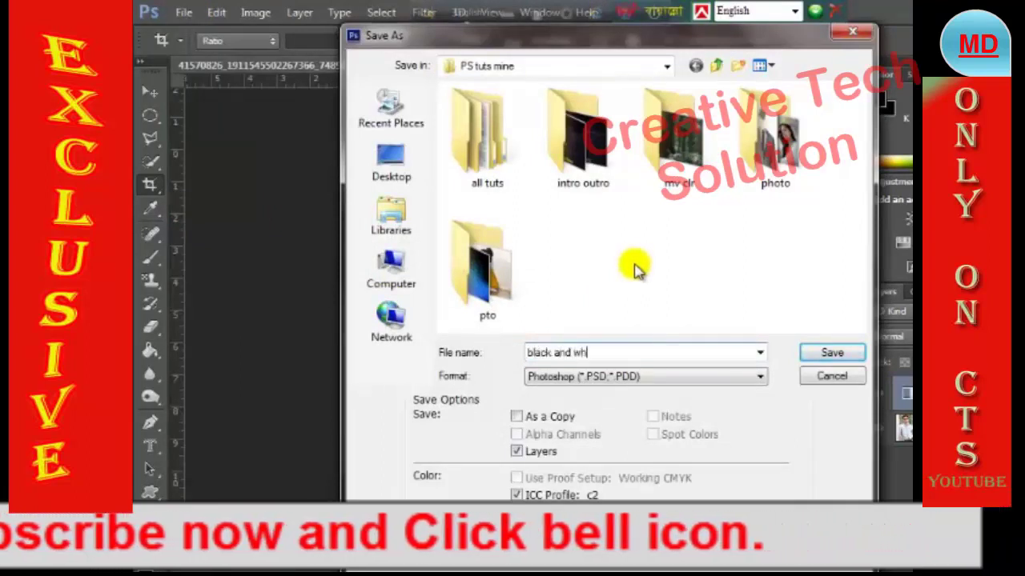
type("ite")
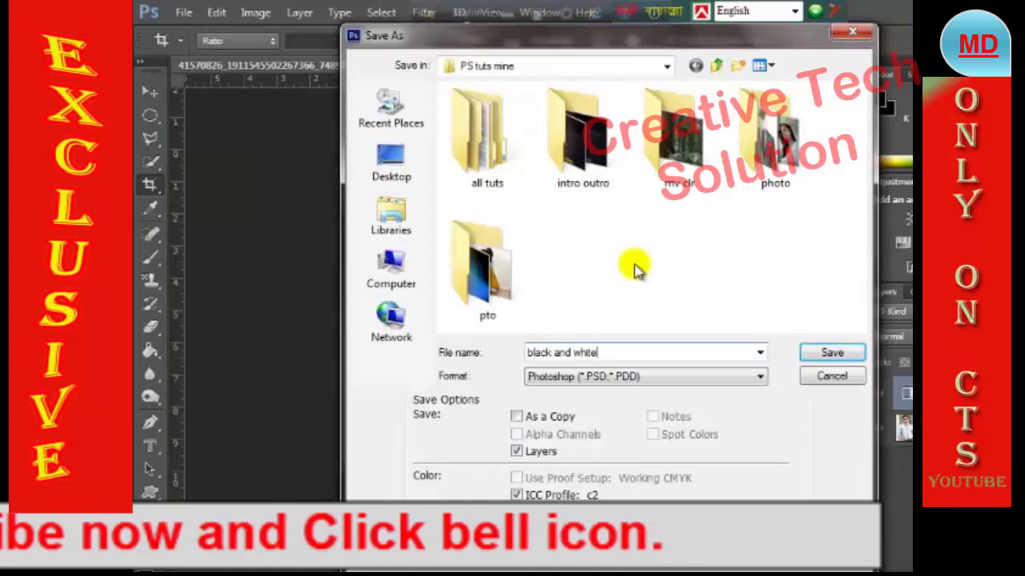
type(" ph")
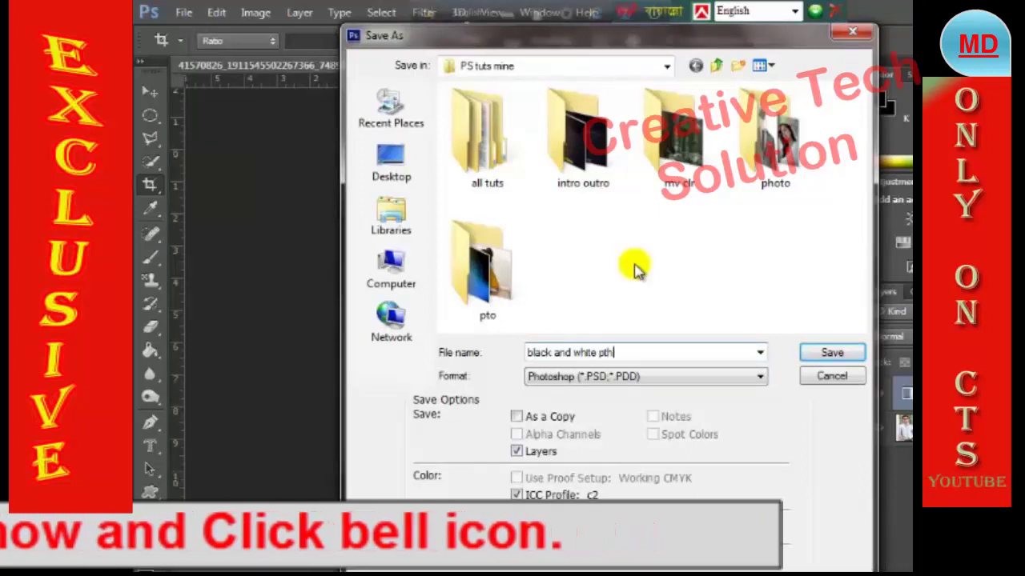
key("BackSpace")
type("to")
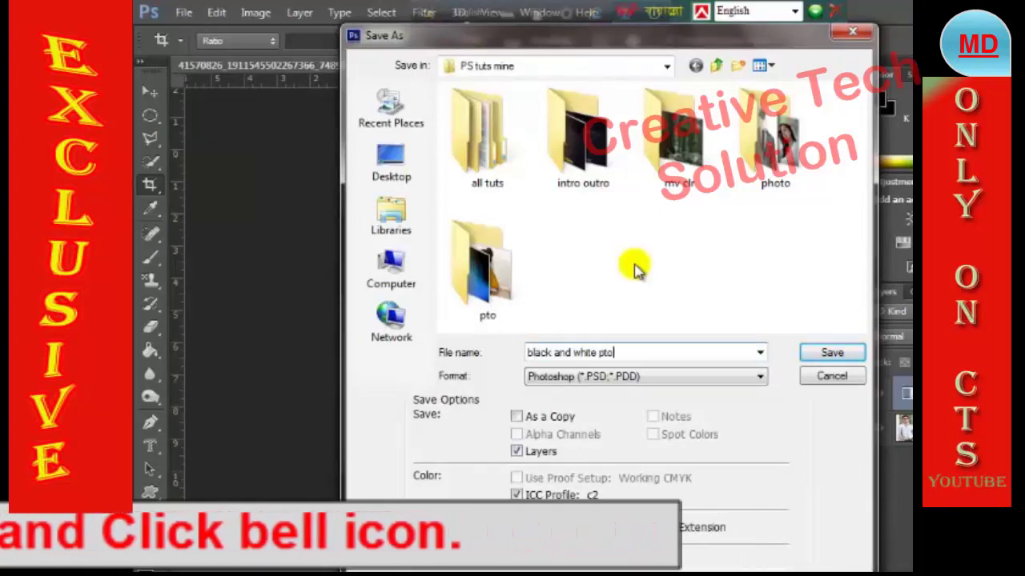
type("h")
key("BackSpace")
key("BackSpace")
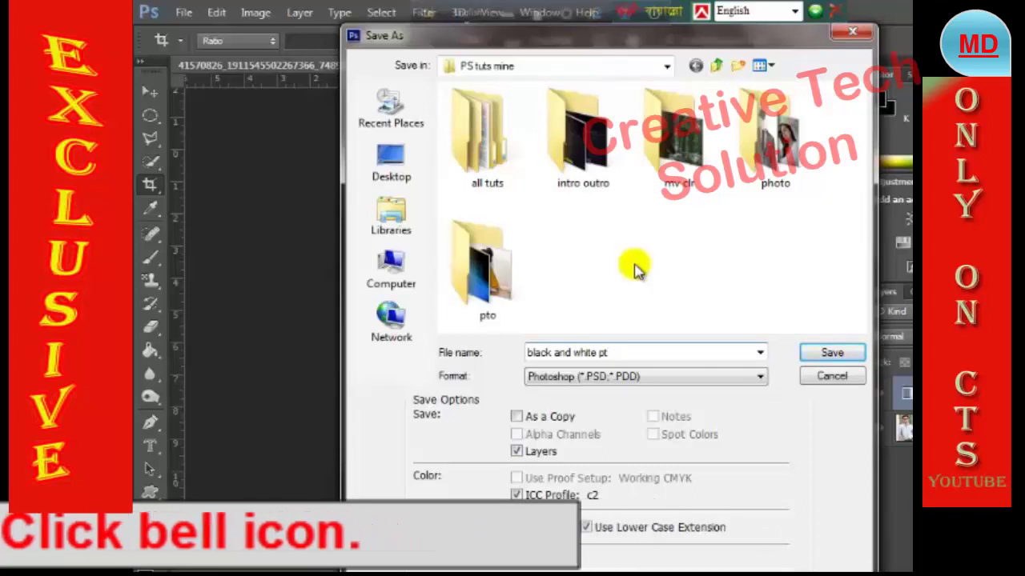
type("o")
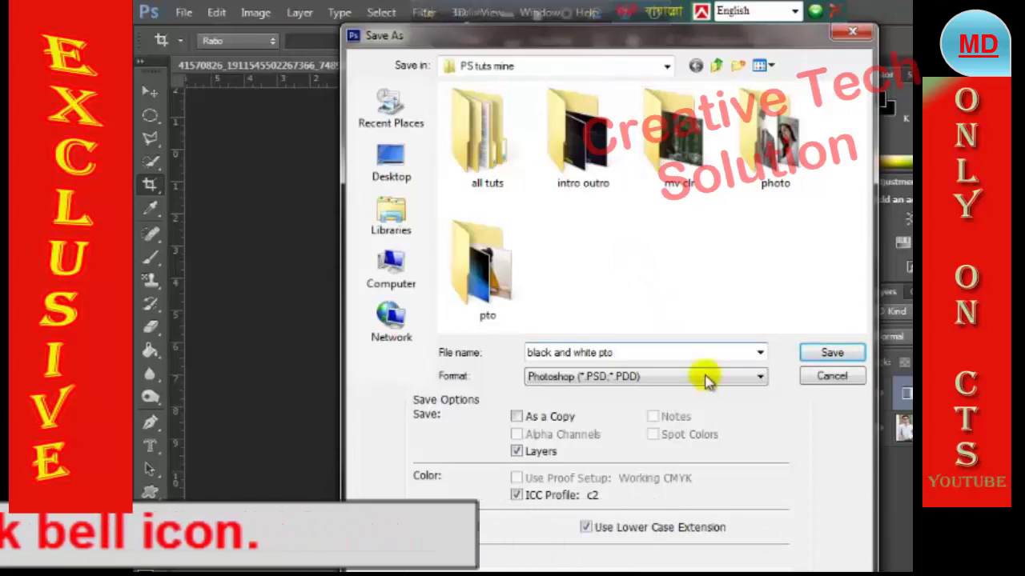
left_click(704, 378)
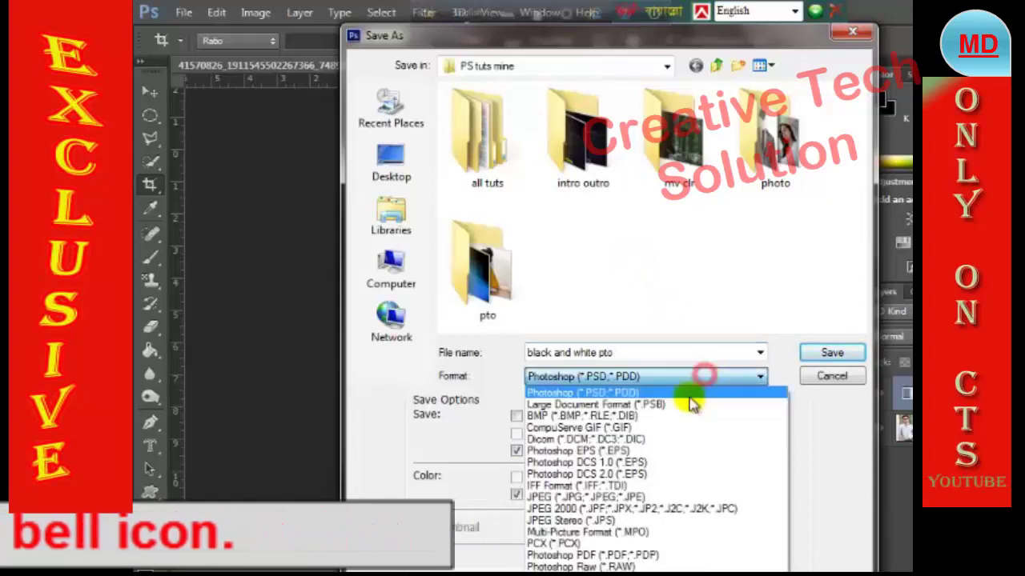
left_click(602, 496)
left_click(838, 353)
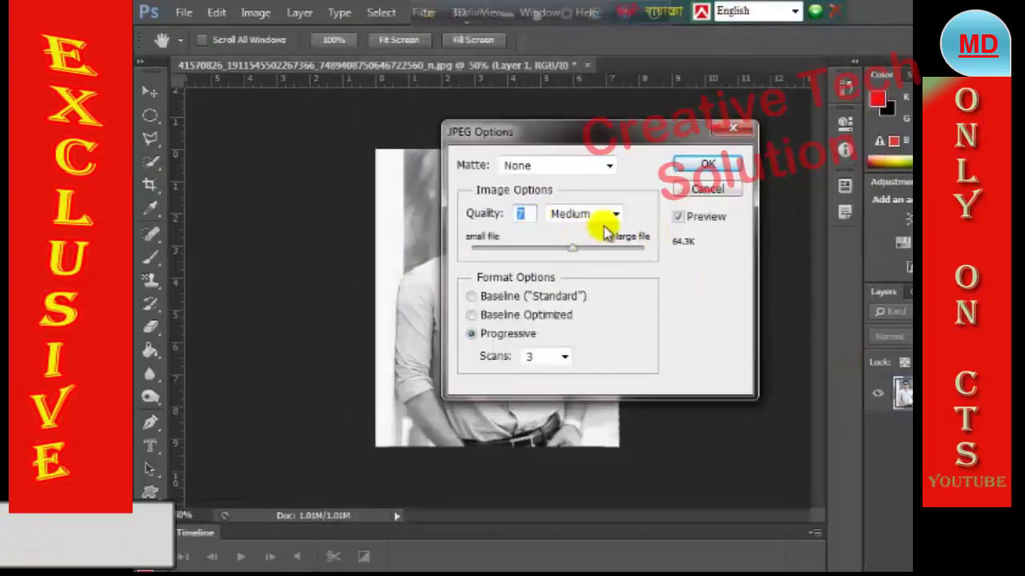
Accept JPEG Options at quality 7 Medium, then close the portrait without saving changes.
left_click(708, 167)
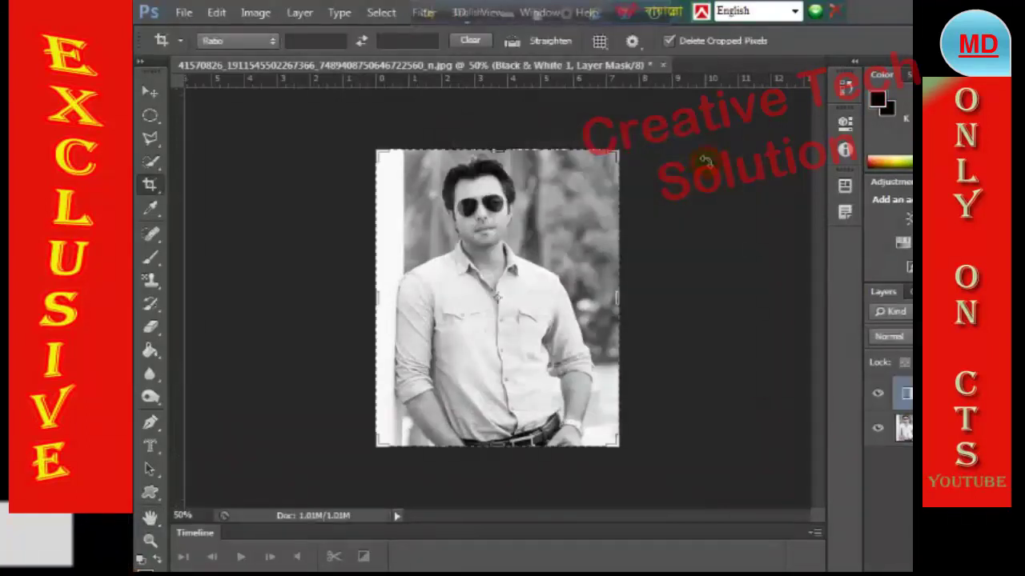
left_click(665, 67)
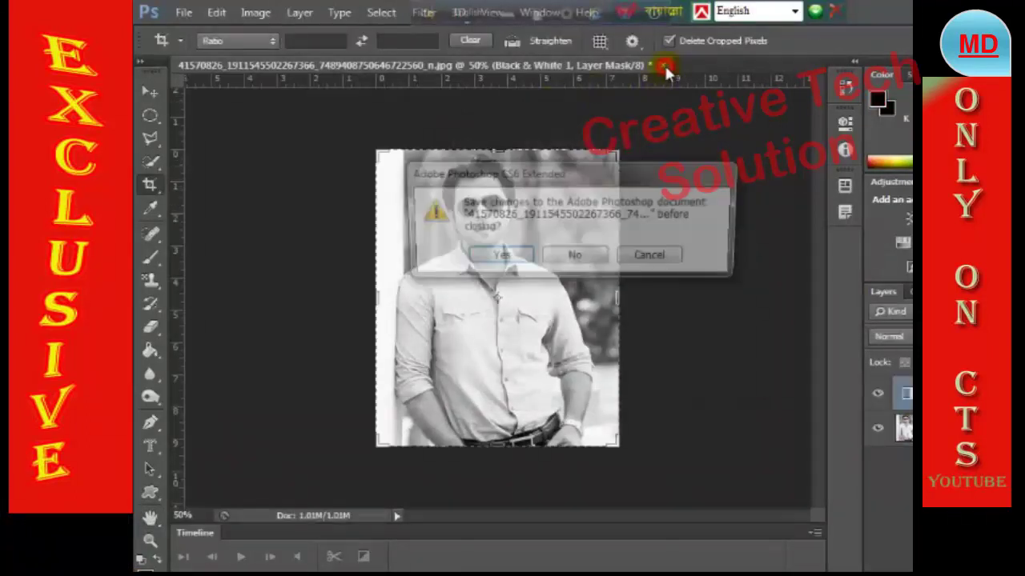
left_click(574, 258)
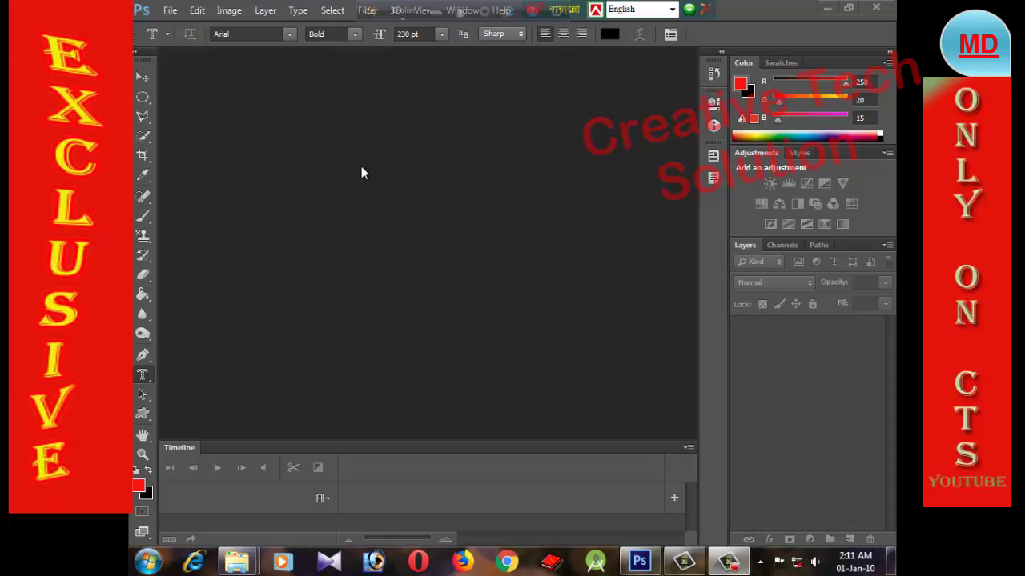
Reopen the original colour portrait 41570826 from PS tuts mine.
left_click(169, 9)
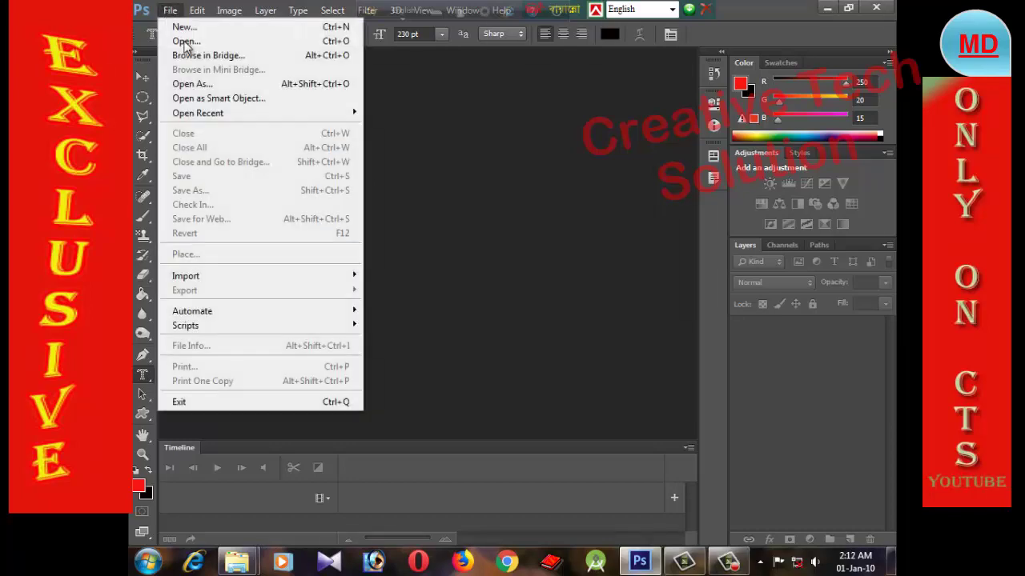
left_click(193, 42)
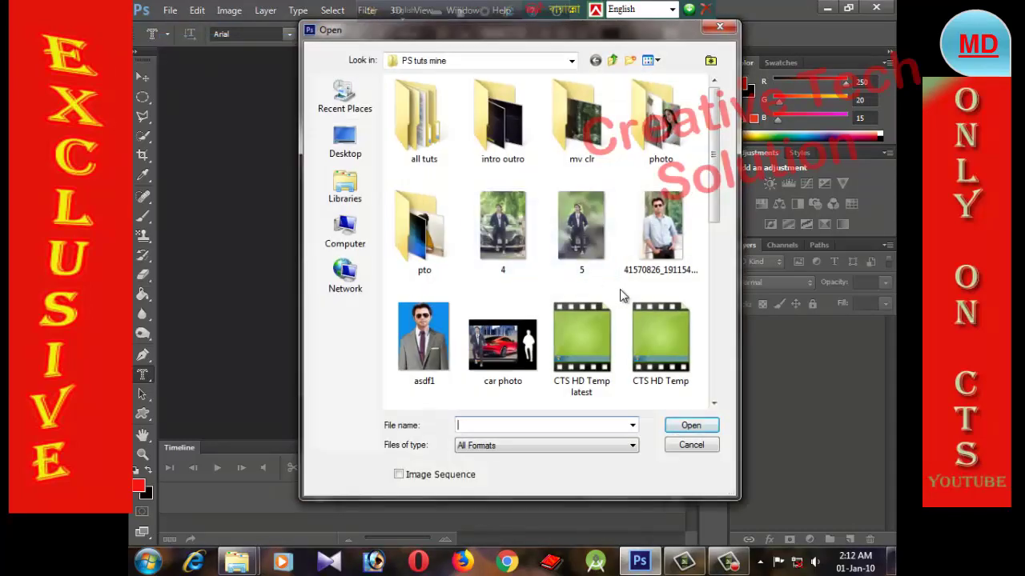
left_click(433, 346)
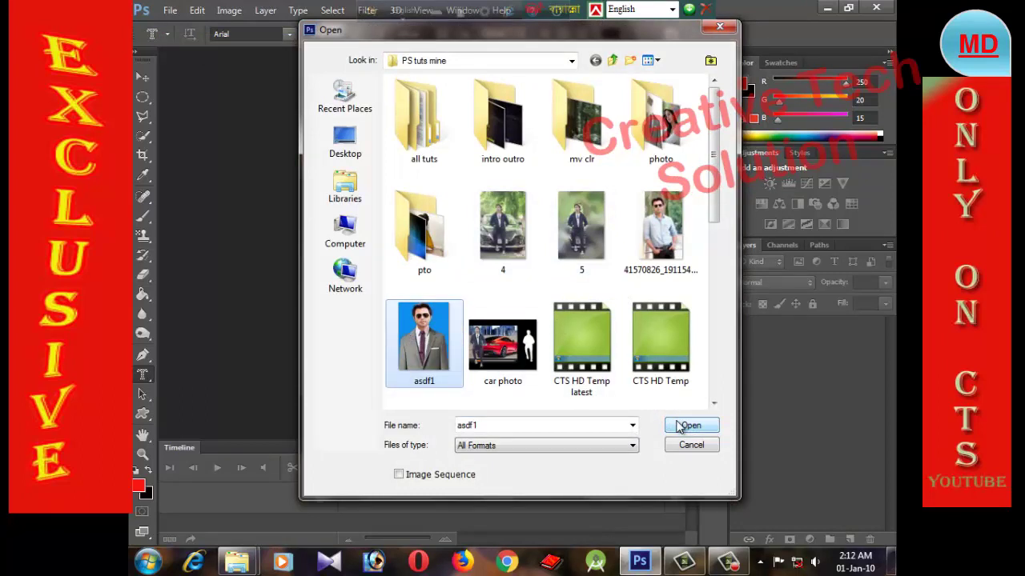
left_click(661, 248)
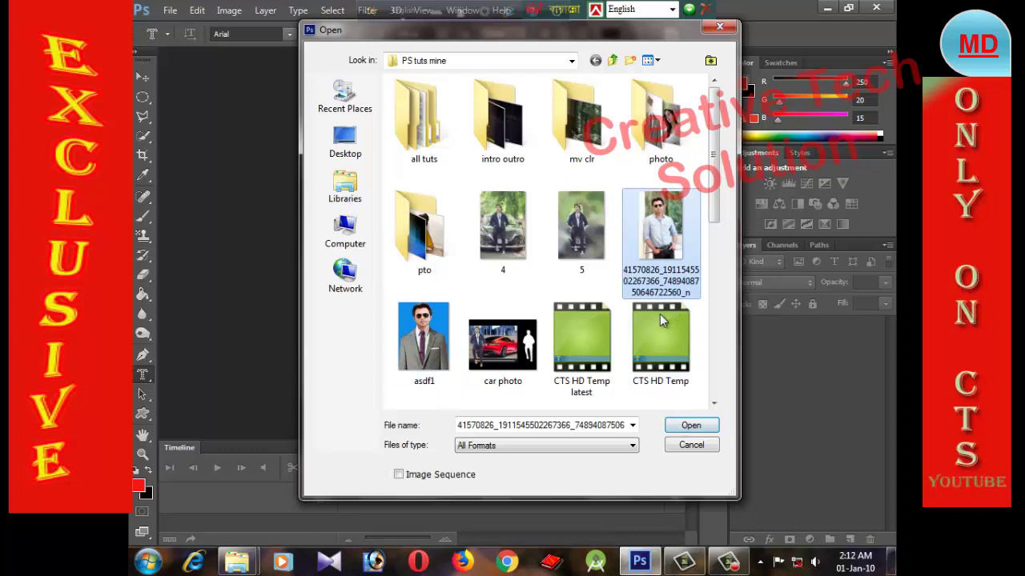
left_click(682, 427)
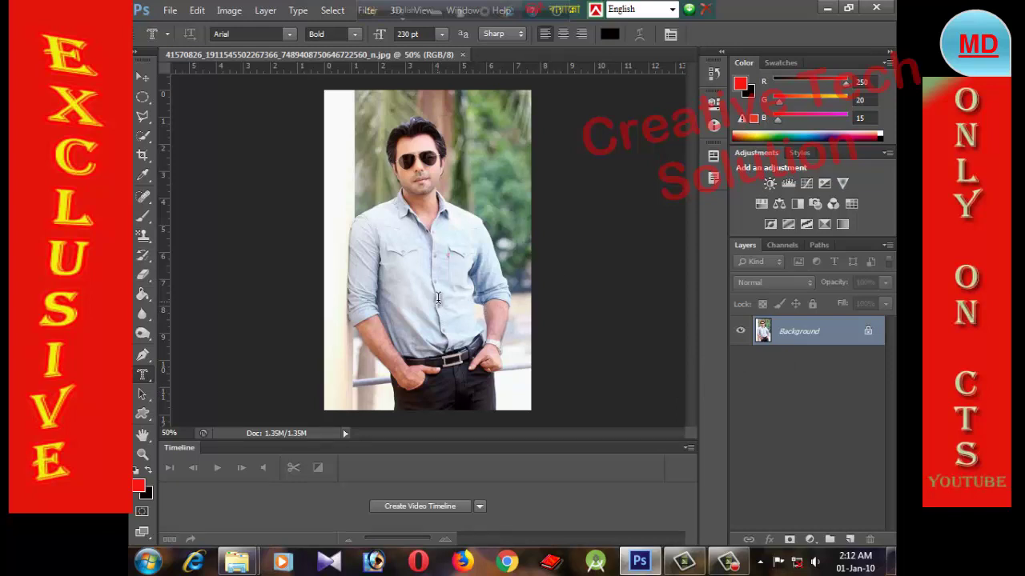
Crop the colour portrait tighter, pulling in the top-left corner and raising the bottom below the belt.
left_click(143, 155)
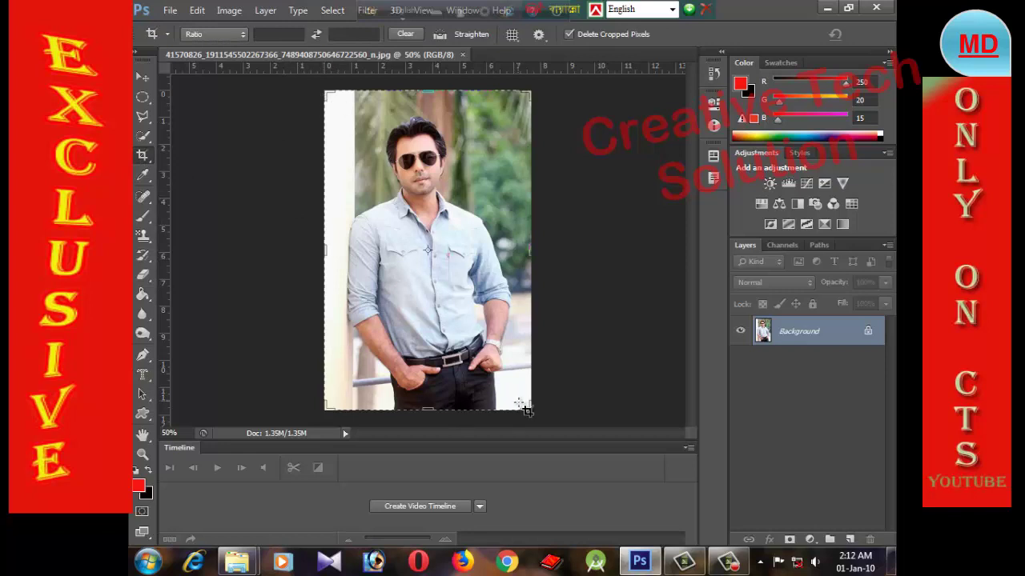
left_click_drag(528, 408, 520, 389)
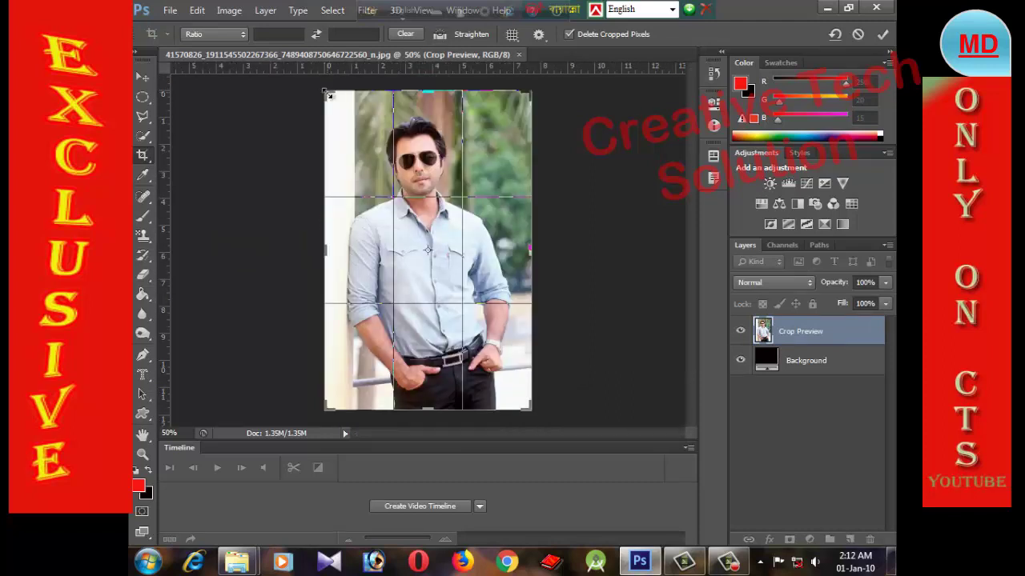
left_click_drag(328, 93, 333, 104)
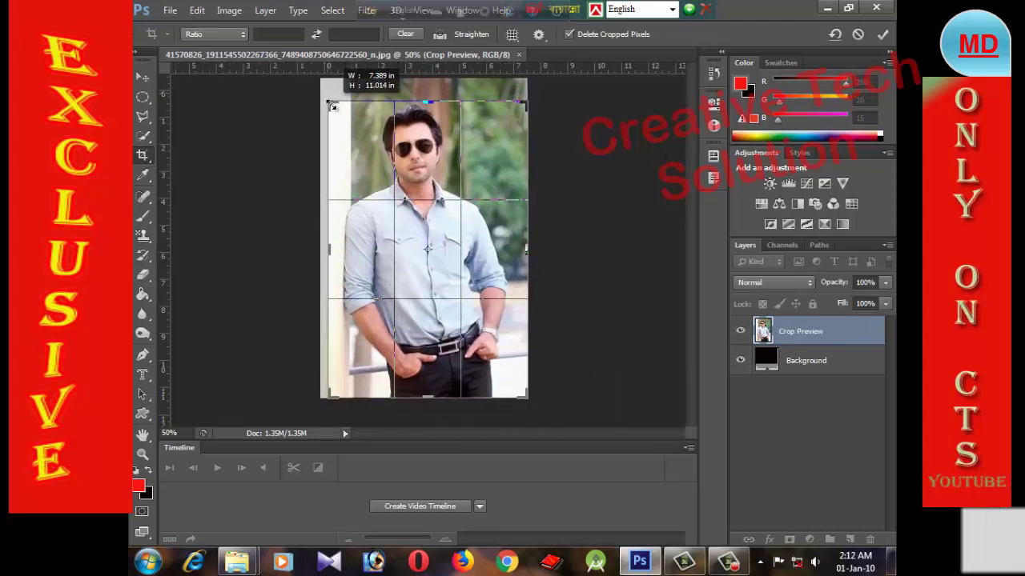
left_click_drag(427, 397, 432, 364)
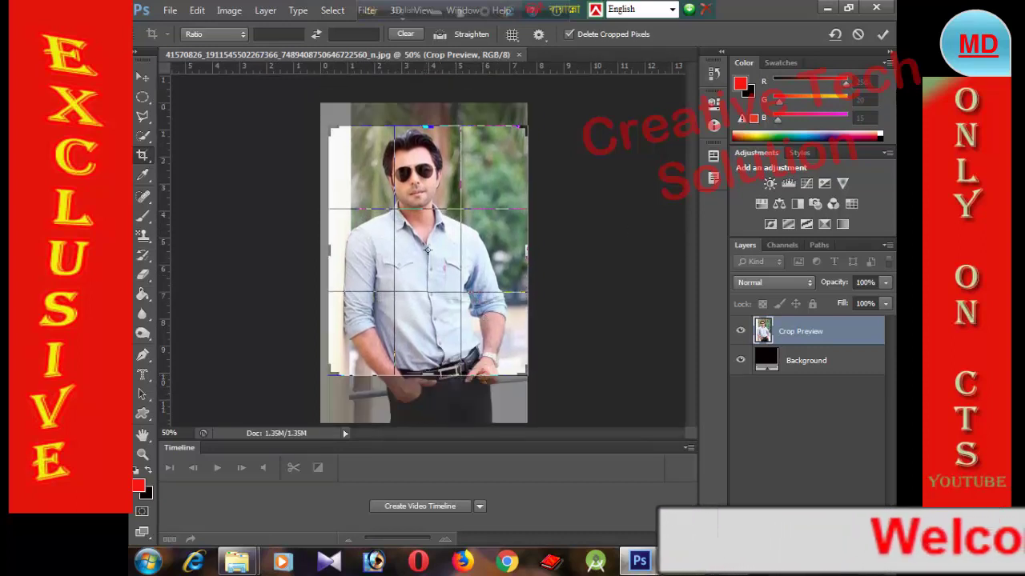
left_click(884, 33)
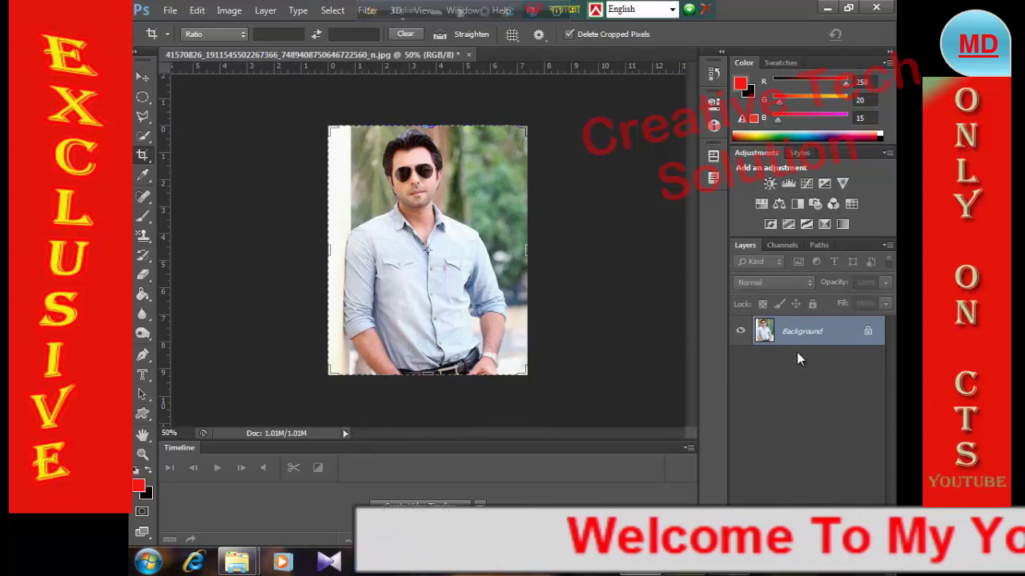
Unlock the Background as Layer 0 and bring up the fill and adjustment layer list.
double_click(870, 332)
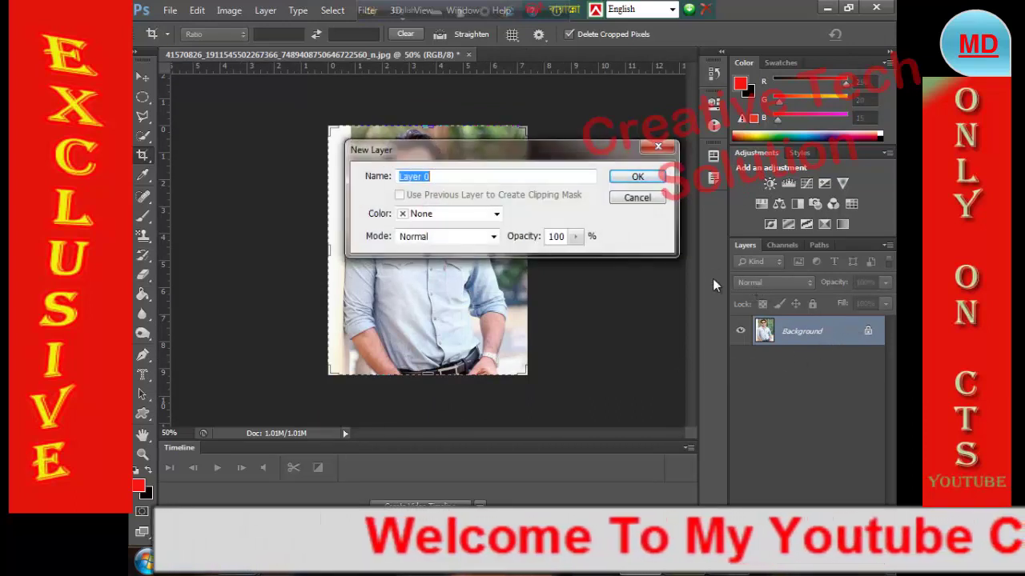
left_click(647, 176)
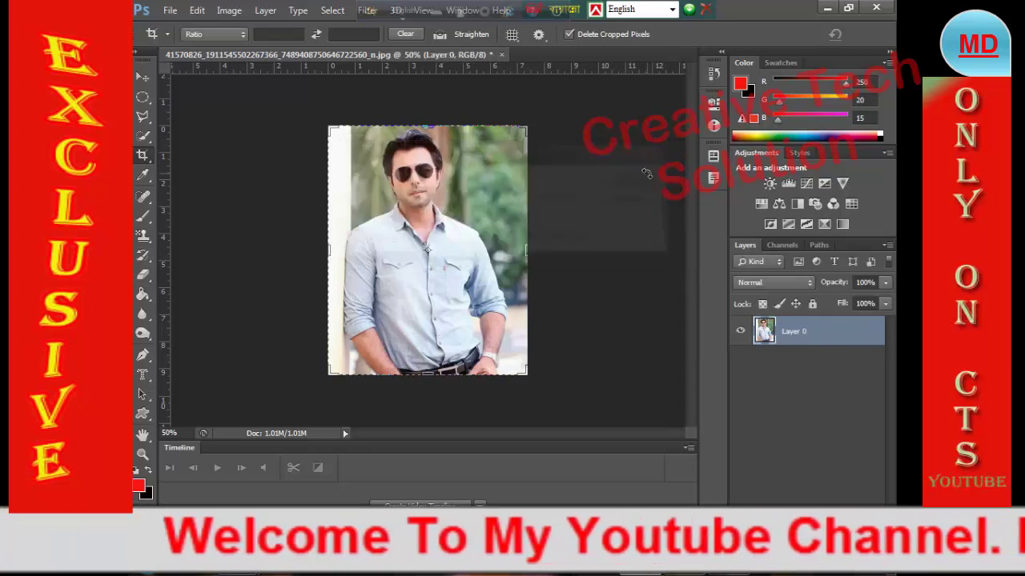
right_click(809, 340)
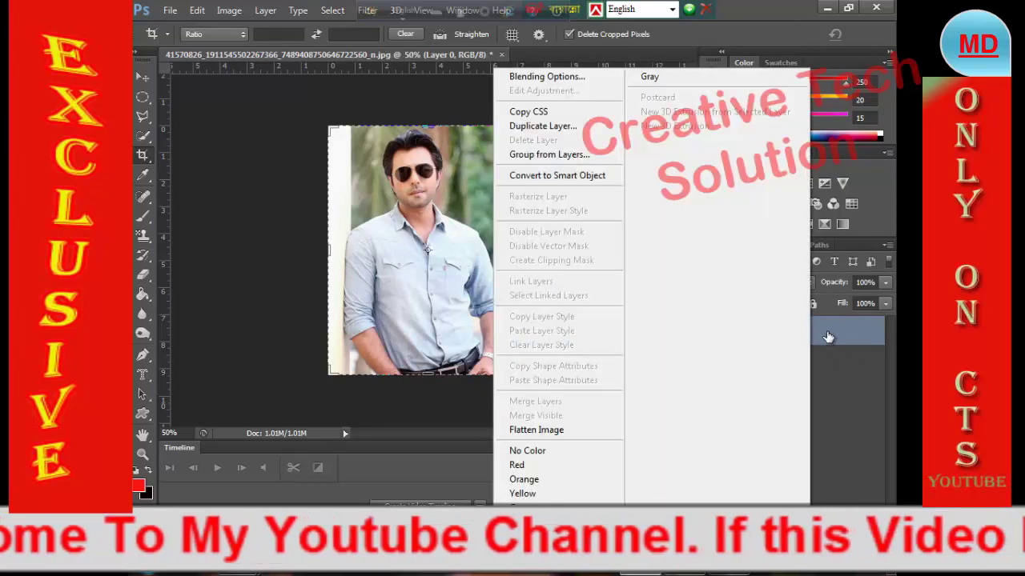
left_click(828, 337)
right_click(769, 335)
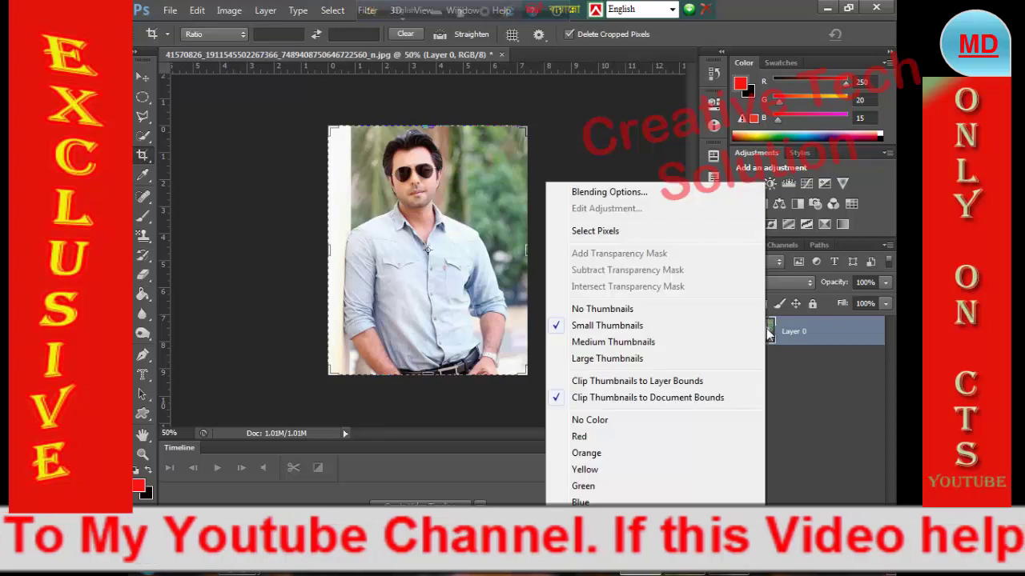
left_click(774, 335)
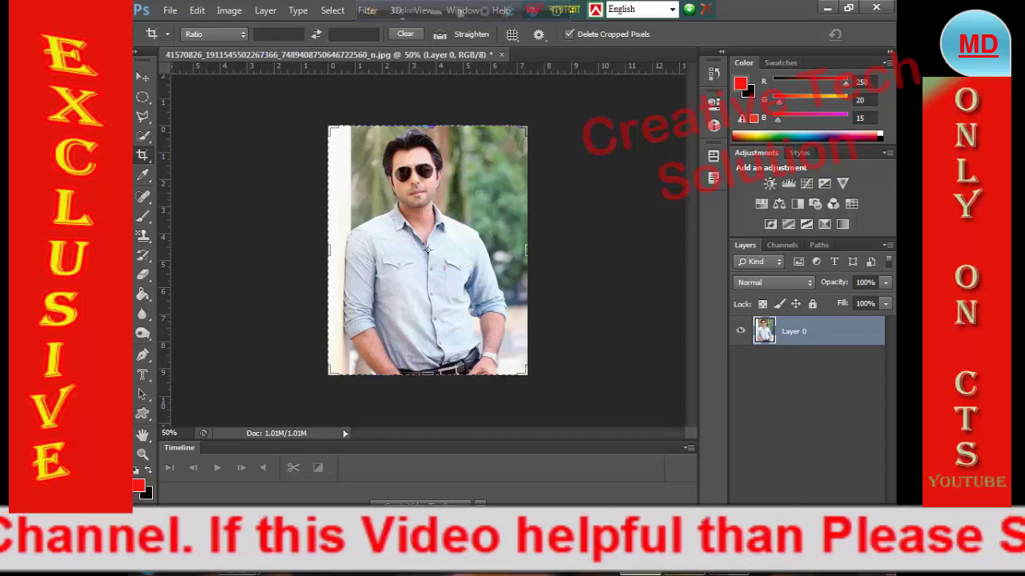
left_click(832, 512)
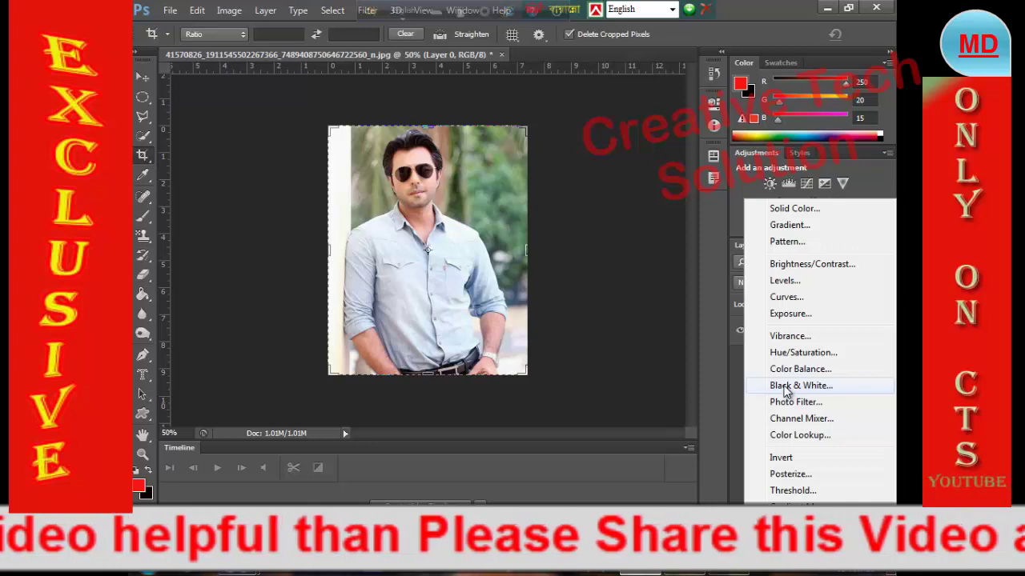
Add a Black & White 1 adjustment layer, adjusting Reds, raising Greens to 76 and lowering Cyans to 33.
left_click(785, 388)
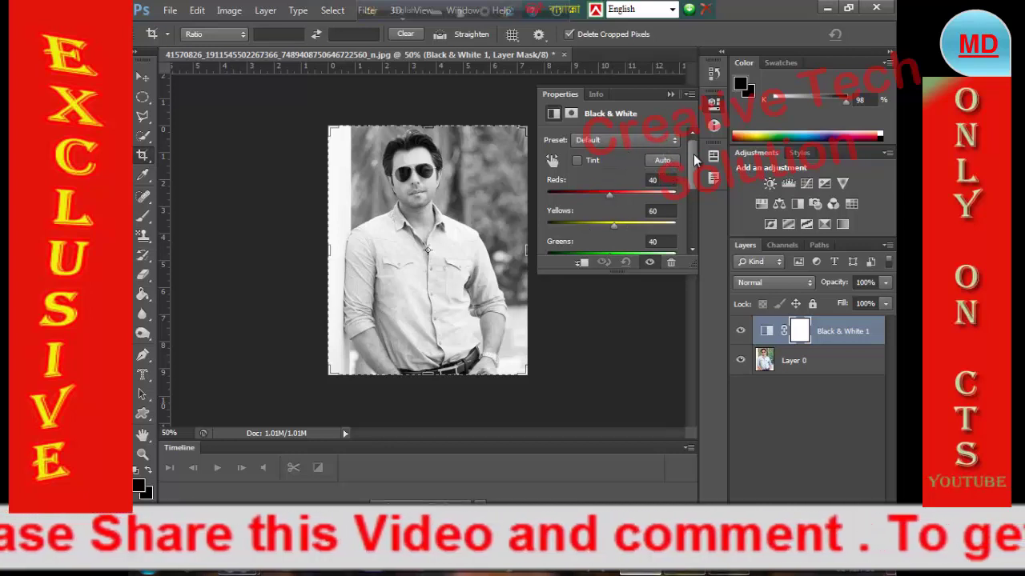
left_click_drag(693, 154, 695, 178)
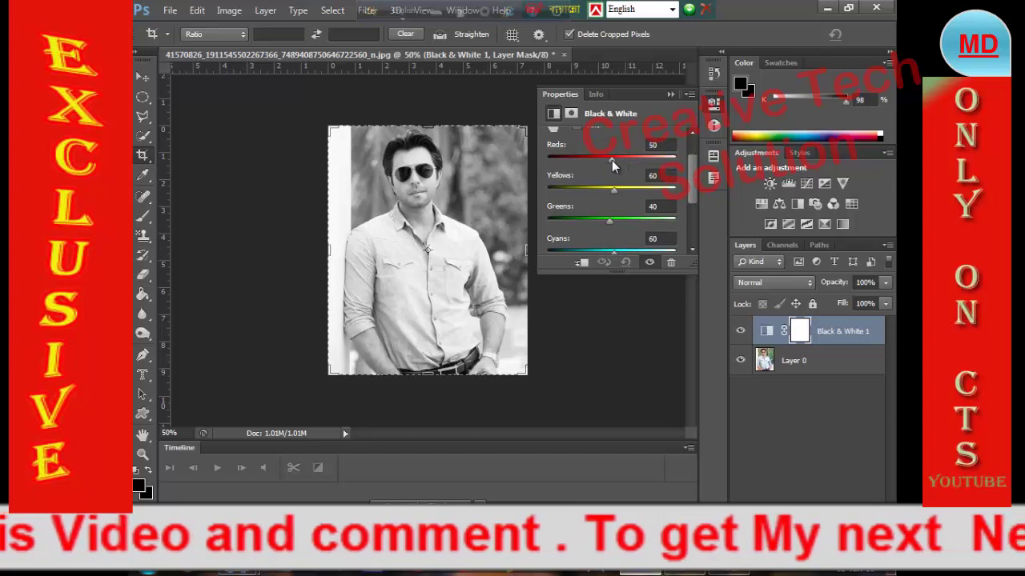
mouse_move(611, 160)
left_mouse_down()
mouse_move(629, 163)
mouse_move(574, 157)
mouse_move(678, 160)
mouse_move(602, 164)
left_mouse_up()
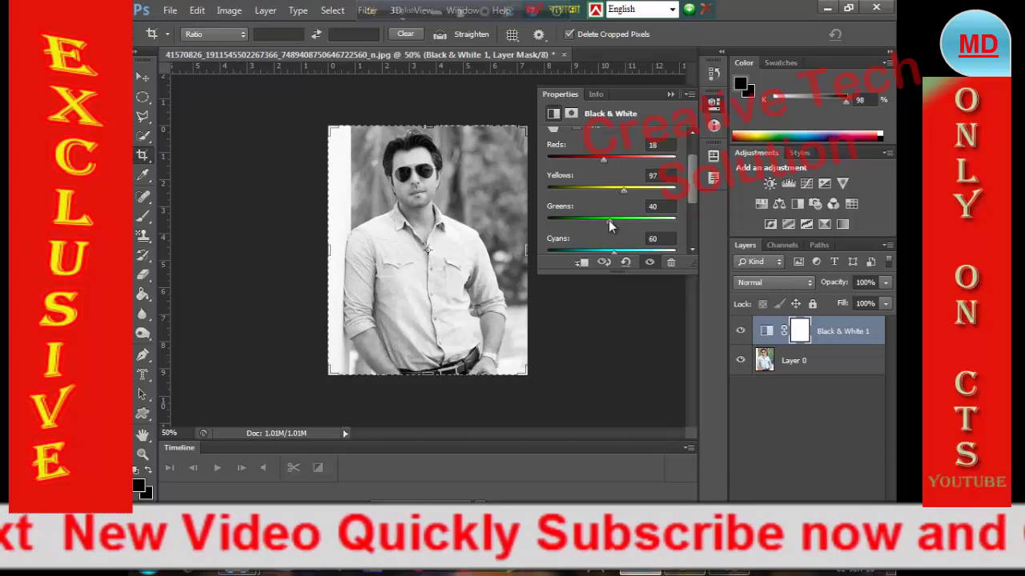
left_click_drag(608, 222, 618, 220)
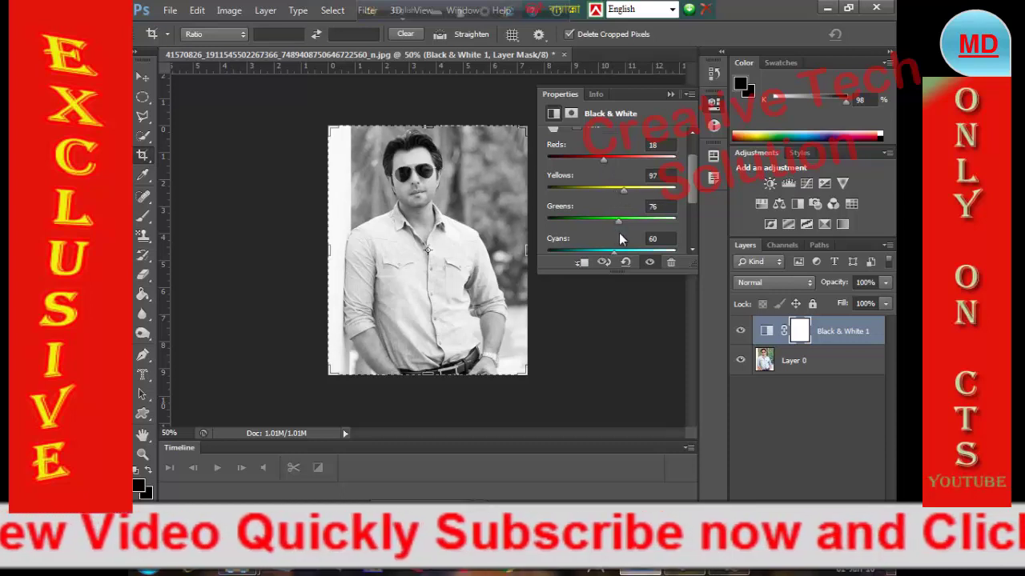
left_click_drag(691, 185, 695, 230)
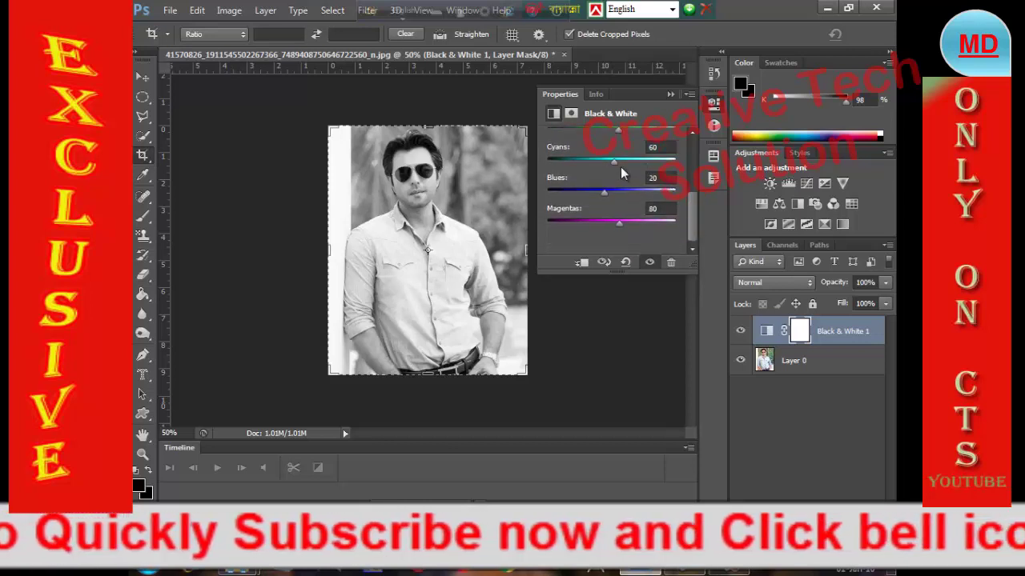
mouse_move(613, 162)
left_mouse_down()
mouse_move(606, 192)
mouse_move(622, 223)
mouse_move(601, 225)
left_mouse_up()
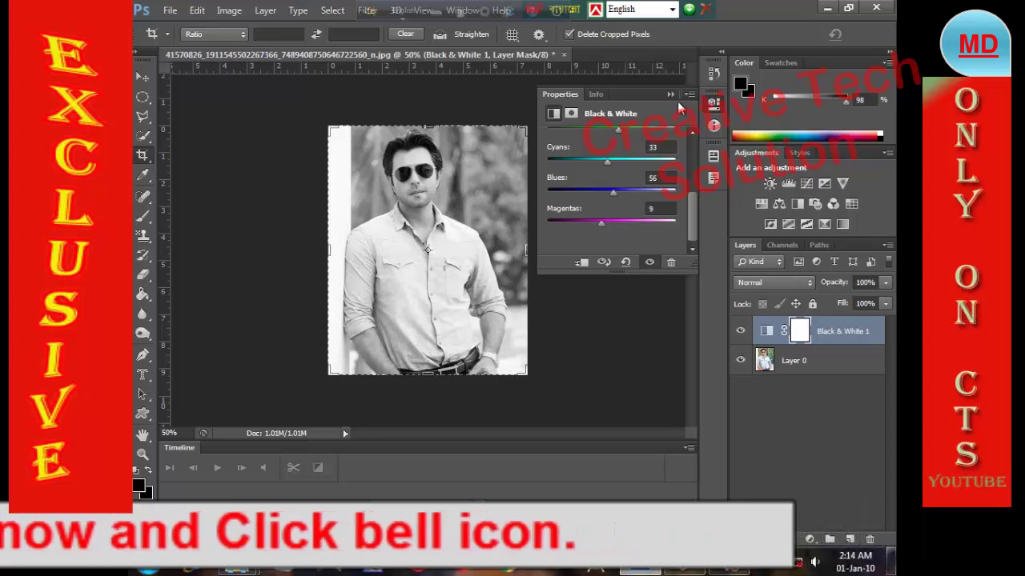
left_click(675, 93)
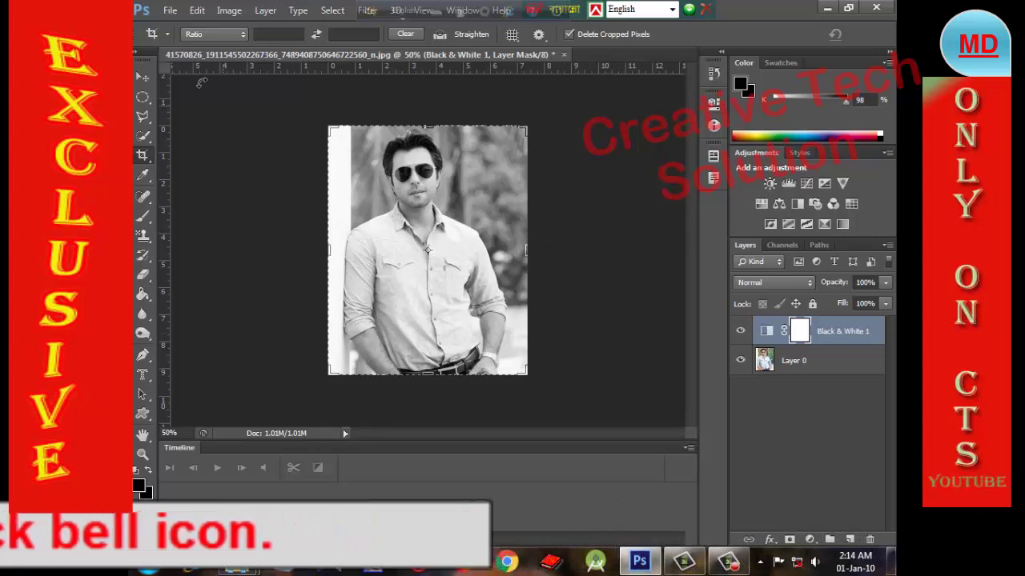
Start a Save As copy named 'black and white pto'.
left_click(170, 11)
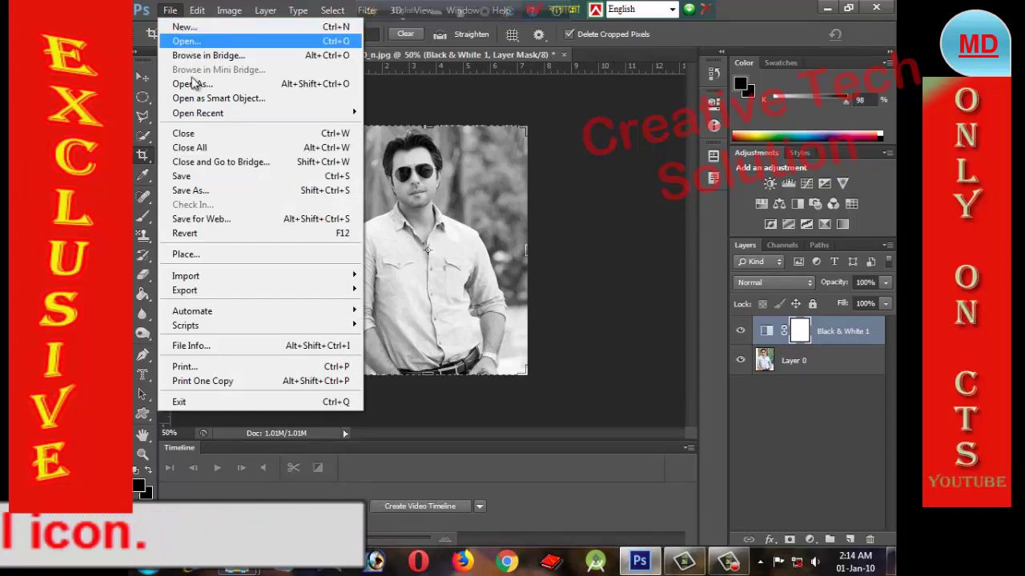
left_click(226, 178)
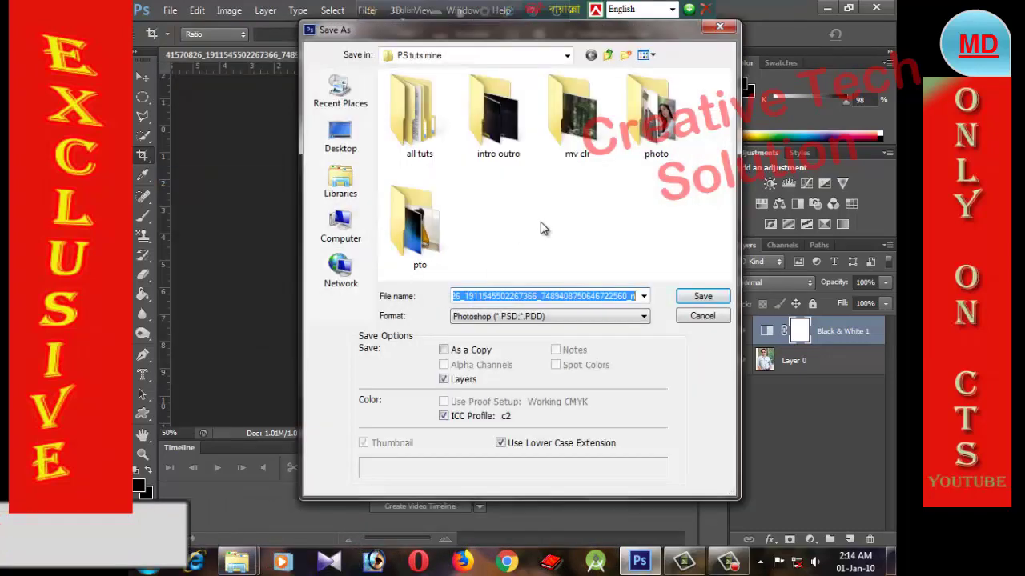
type("bla")
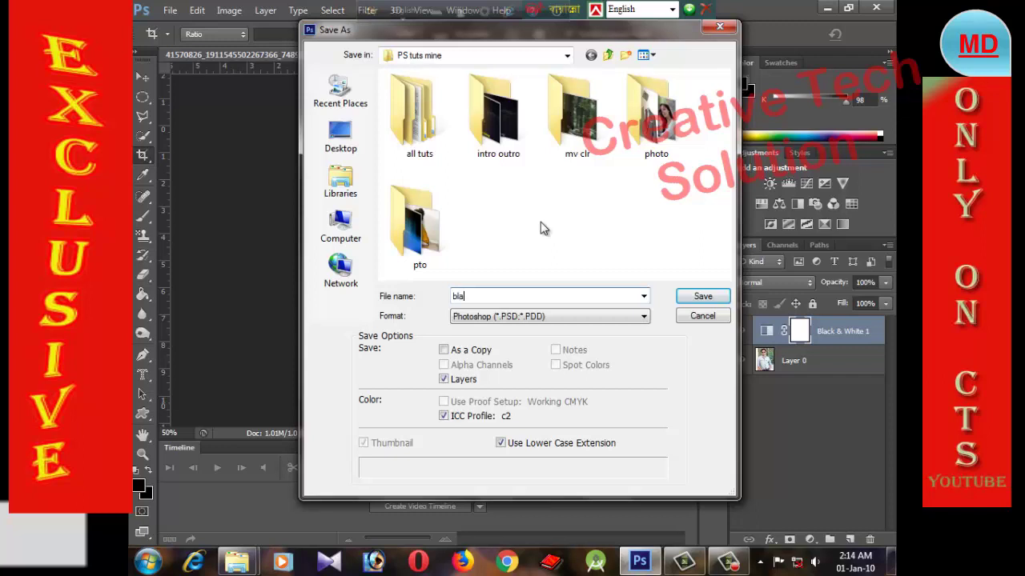
type("ck and w")
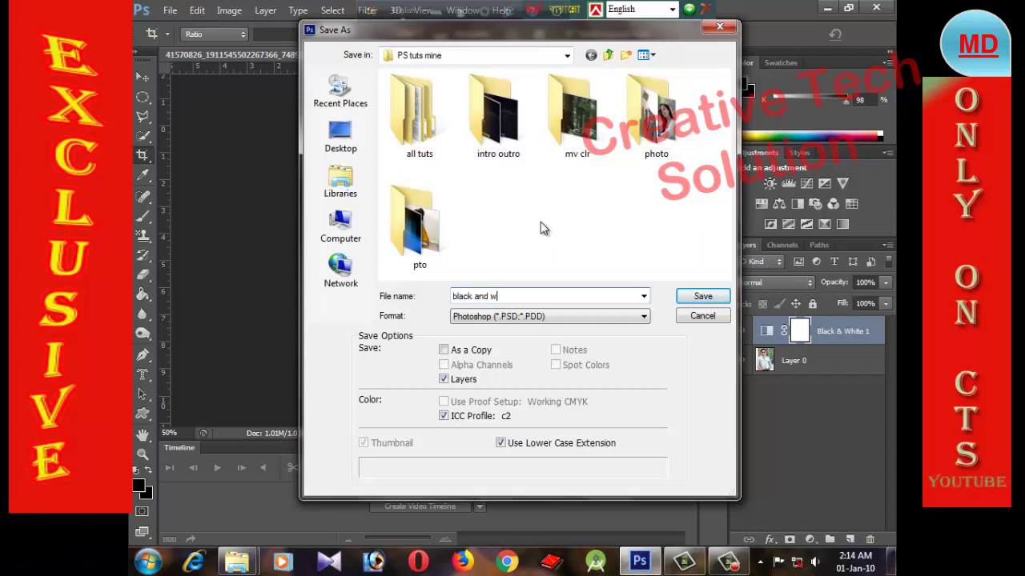
type("hite")
type("pho")
key("BackSpace")
key("BackSpace")
type("t")
type("o")
key("BackSpace")
type("o")
Save the copy as a JPEG at Medium quality in the PS tuts mine folder.
left_click(600, 316)
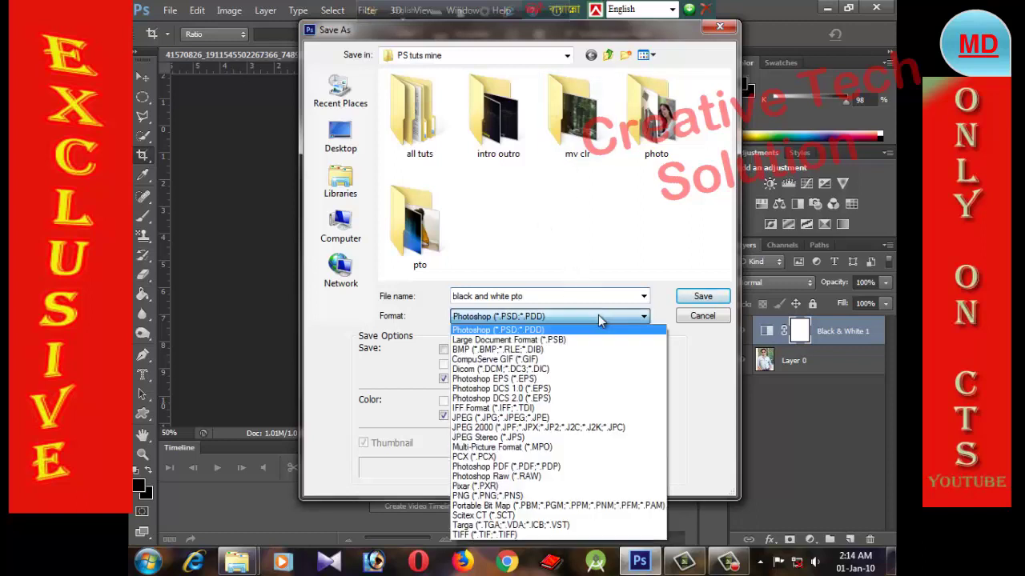
left_click(518, 417)
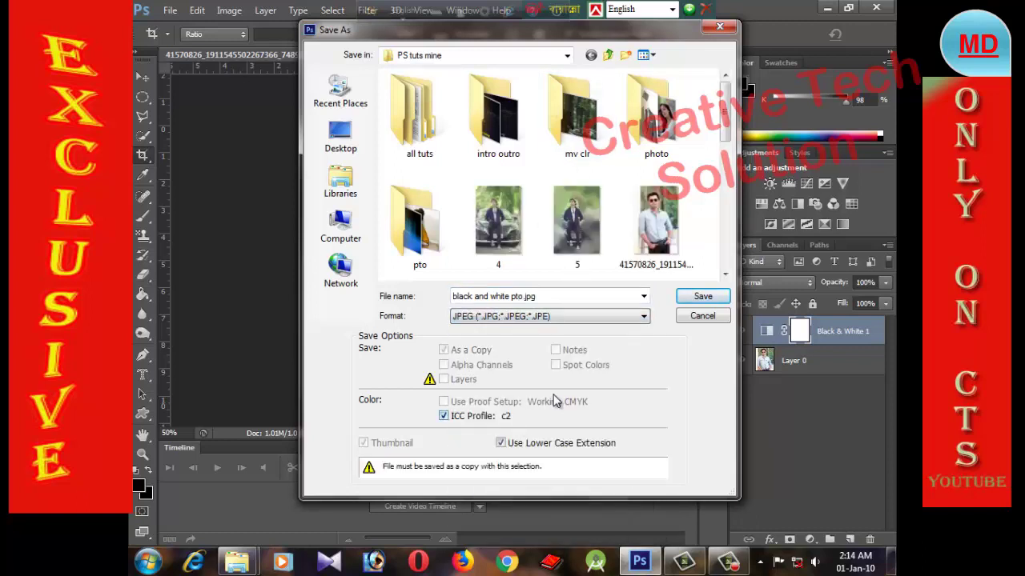
left_click(702, 297)
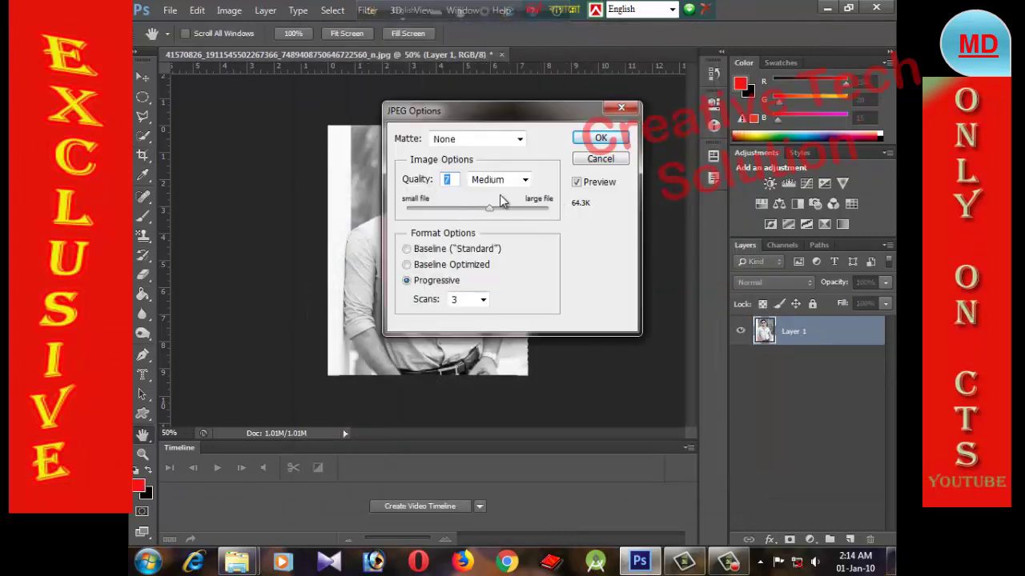
left_click(601, 140)
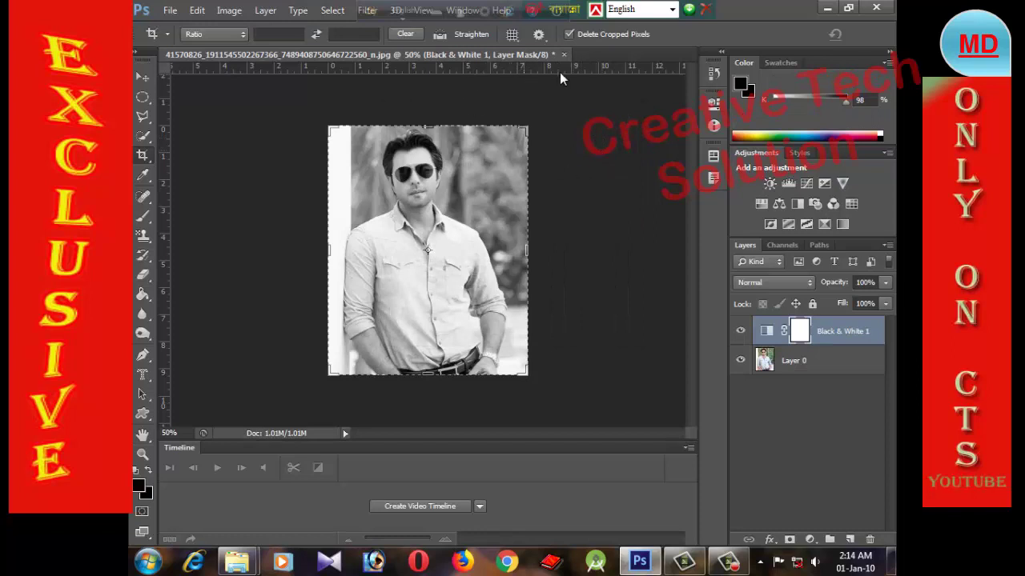
Close the grayscale portrait document, discarding its unsaved changes.
left_click(564, 55)
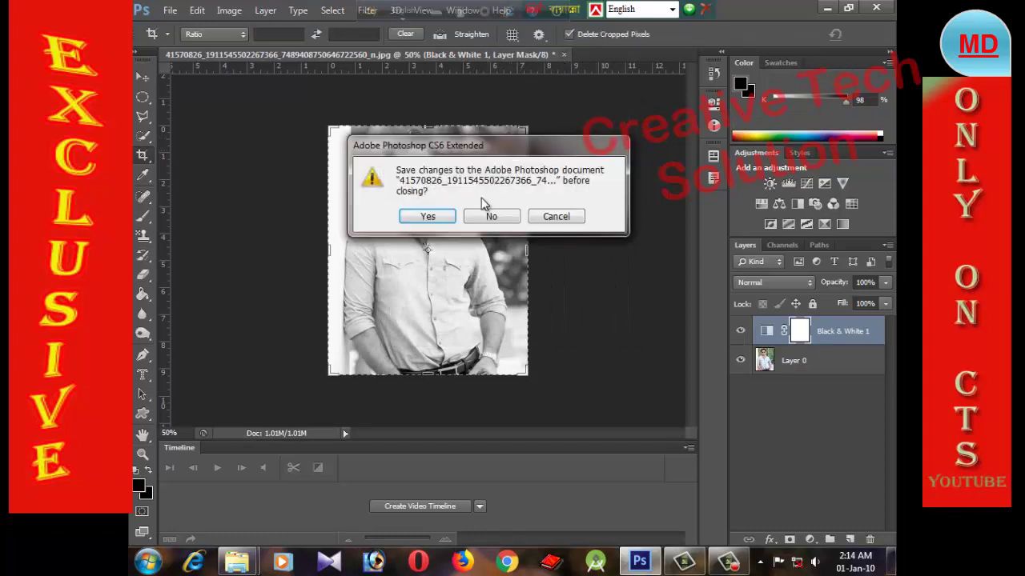
left_click(491, 217)
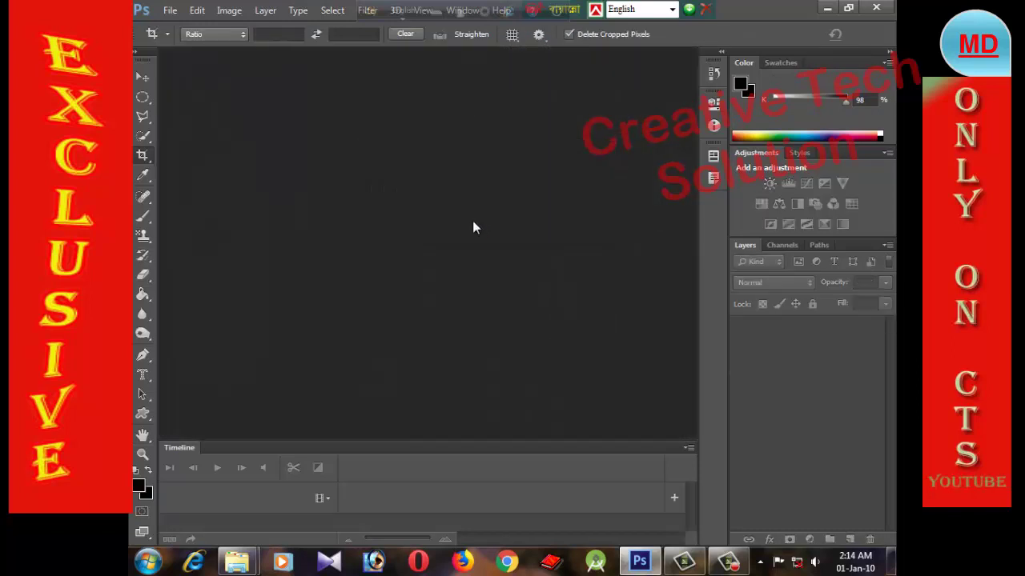